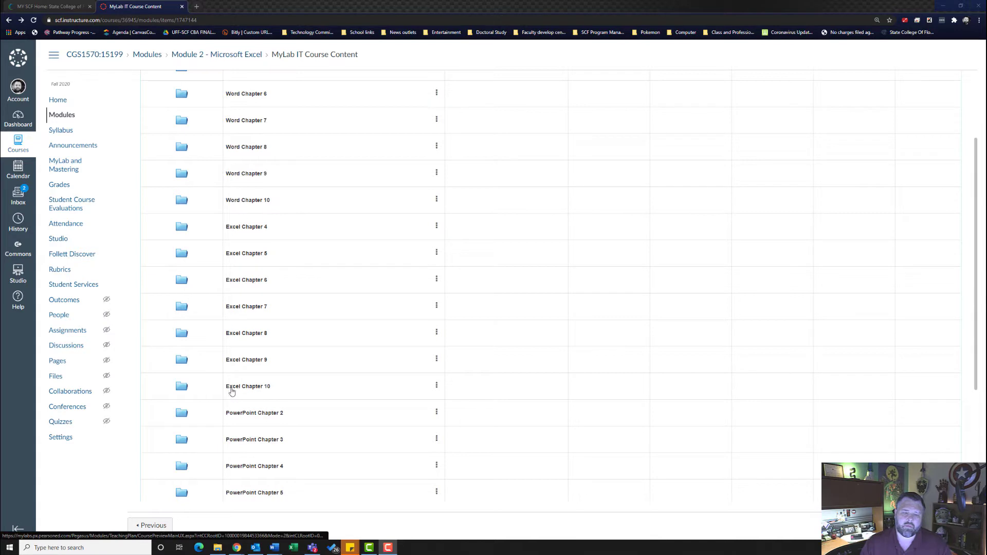
- Open the Excel Chapter 10 folder in the MyLab IT course content
left_click(248, 391)
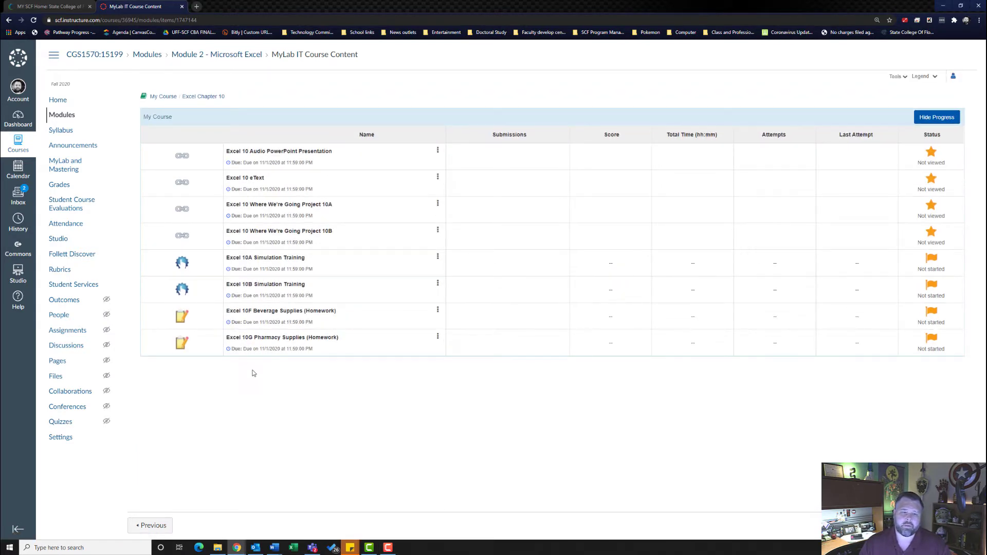
- Download the instructions, student workbook, result image and logo for Excel 10F, then open the workbook
left_click(268, 311)
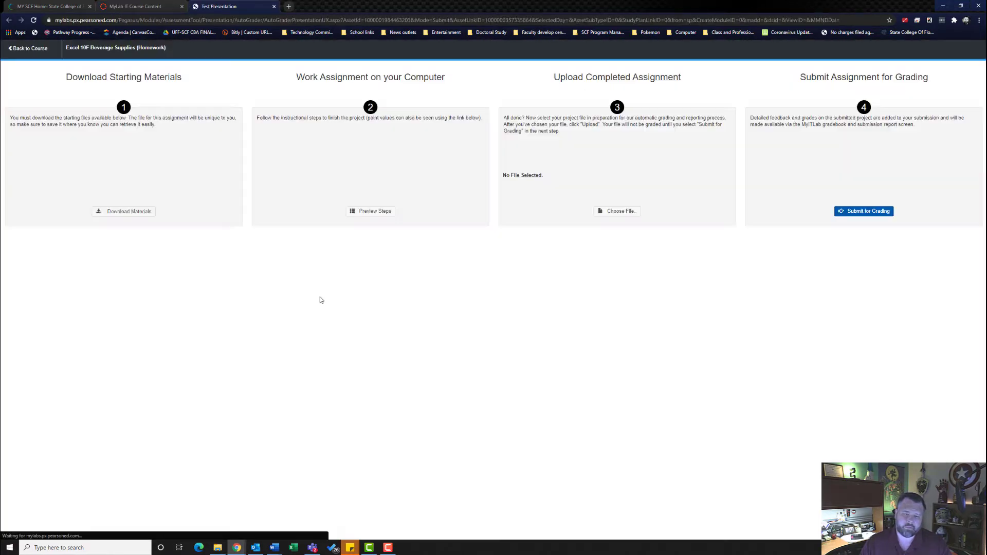
left_click(124, 213)
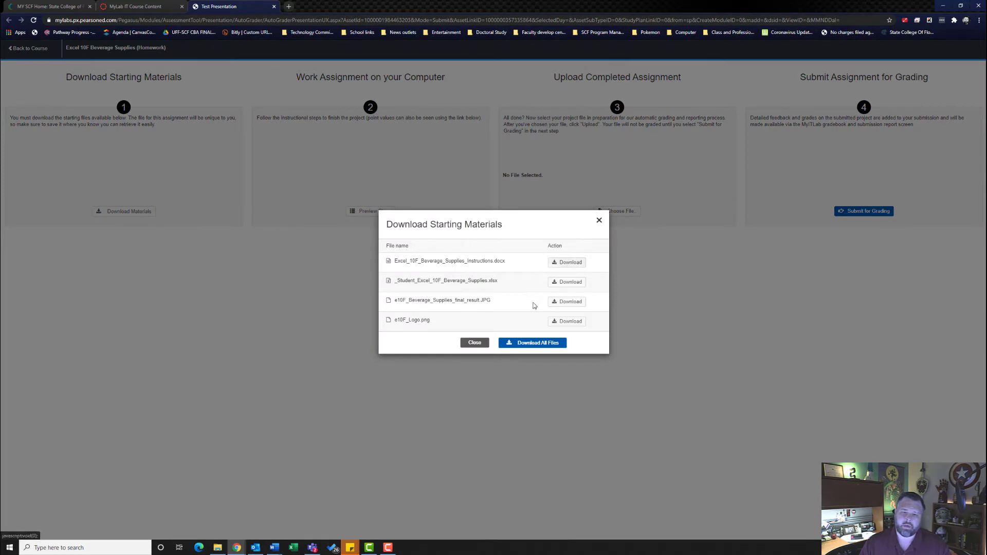
left_click(578, 263)
left_click(578, 270)
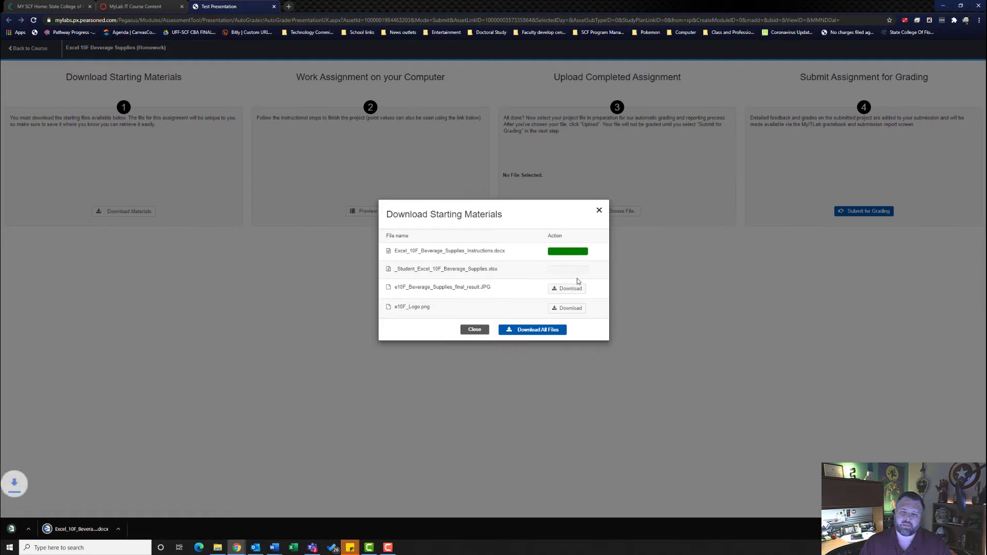
left_click(576, 288)
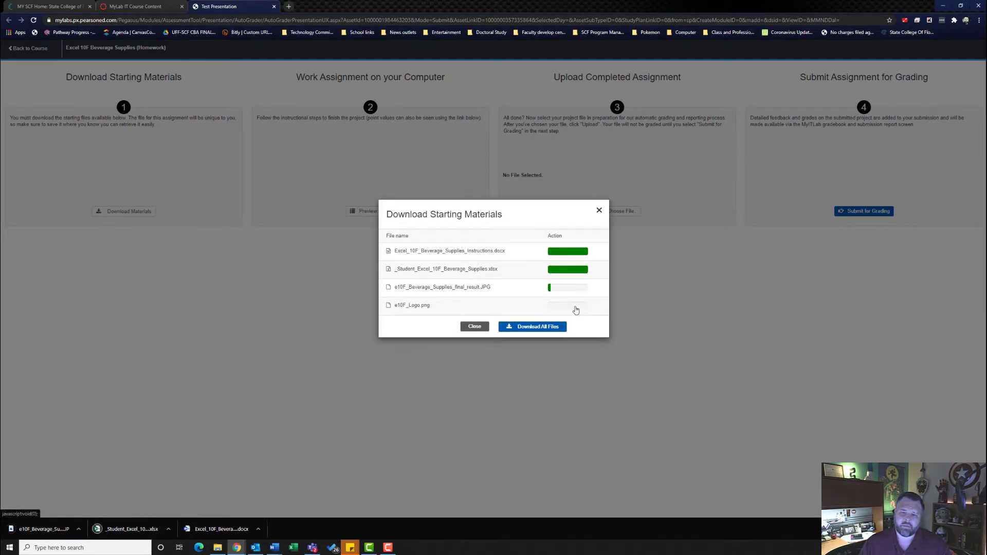
left_click(575, 308)
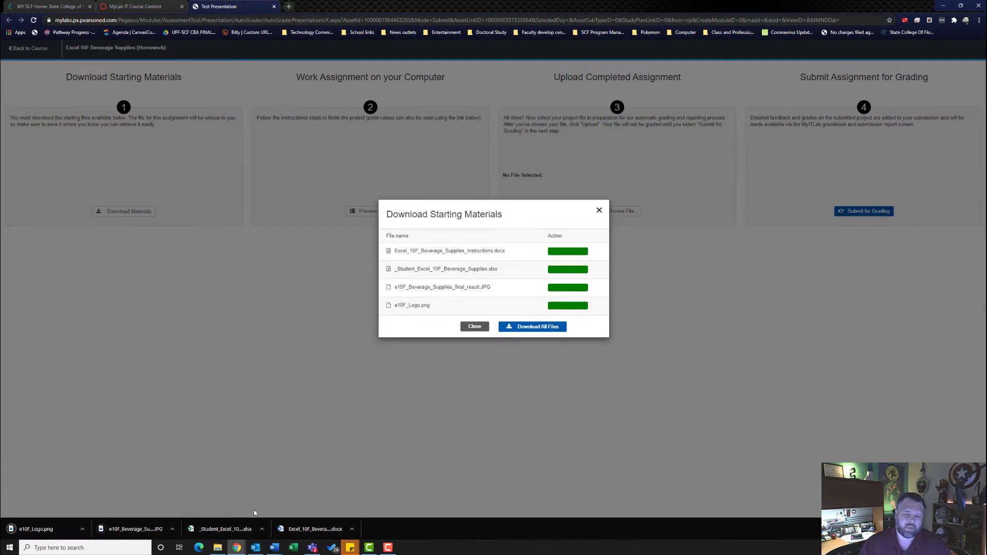
left_click(224, 529)
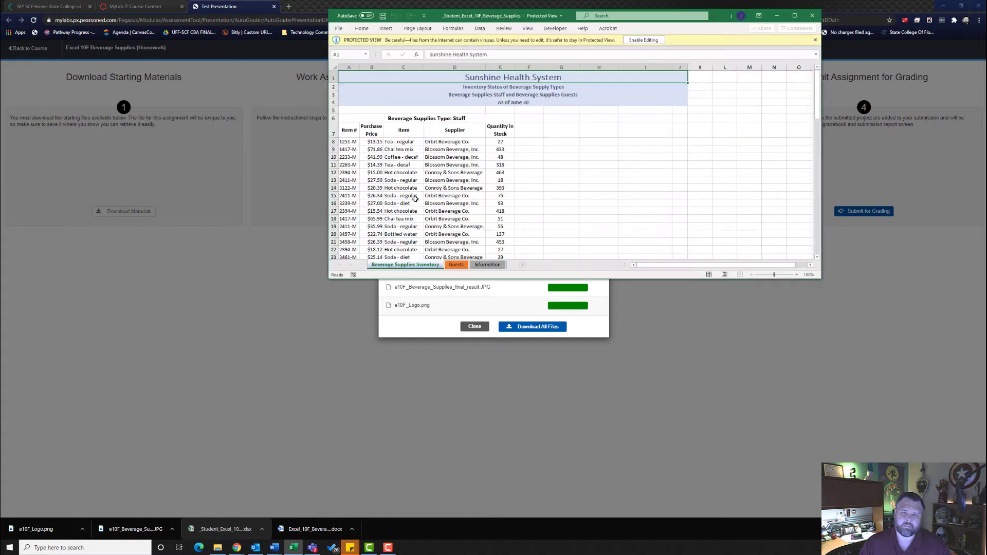
- Enable editing, maximize the Excel window, and select the Staff data range A7:E30
left_click(650, 43)
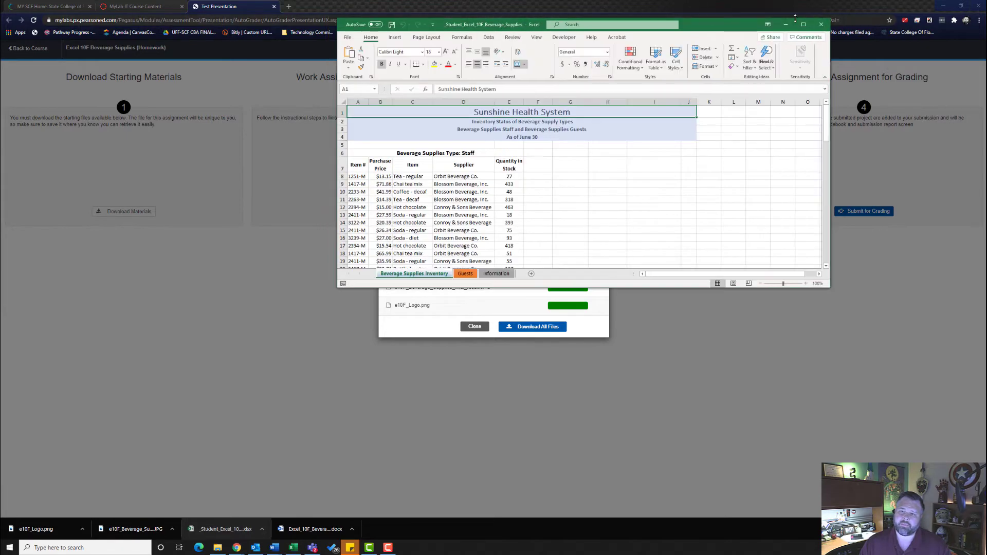
left_click(804, 26)
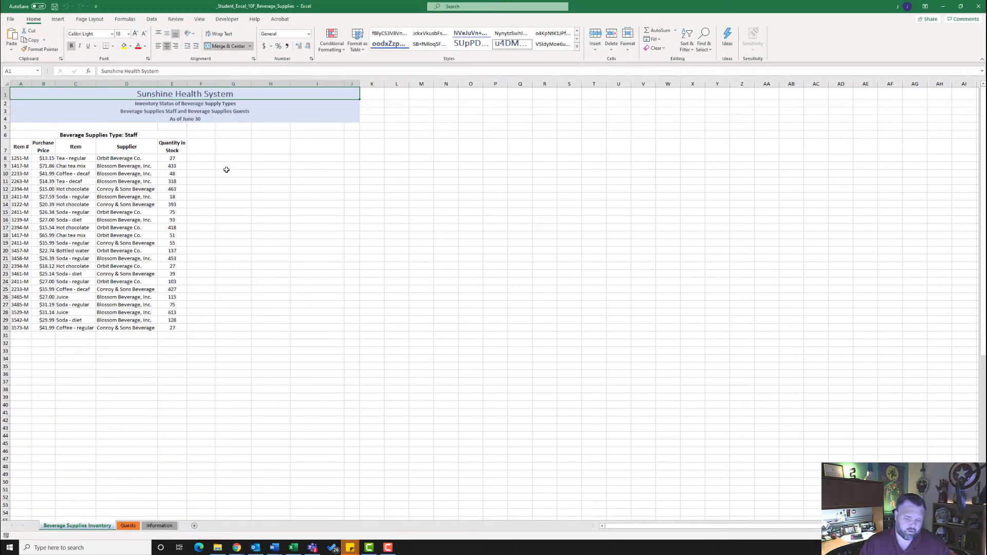
scroll(224, 180, "up", 2)
scroll(224, 180, "up", 1)
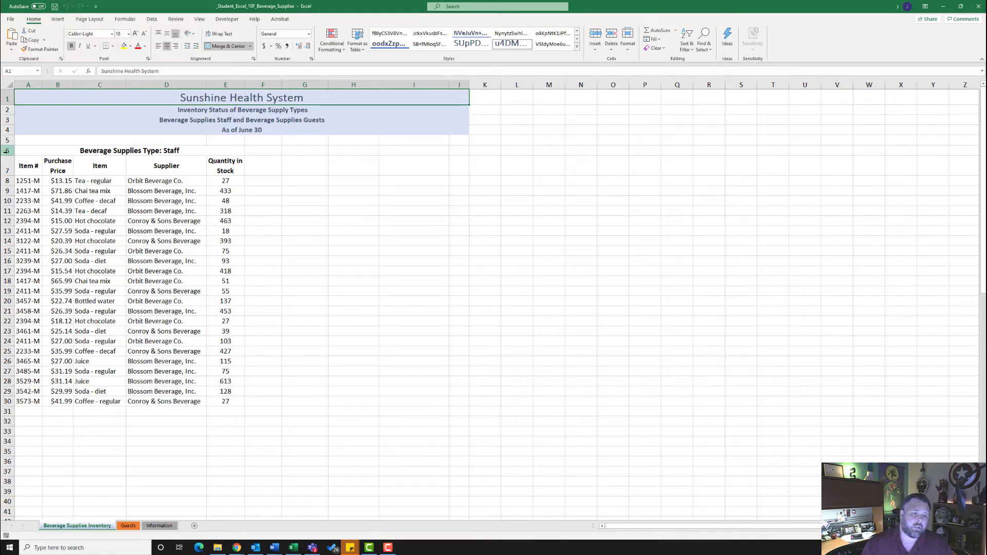
left_click_drag(18, 164, 227, 399)
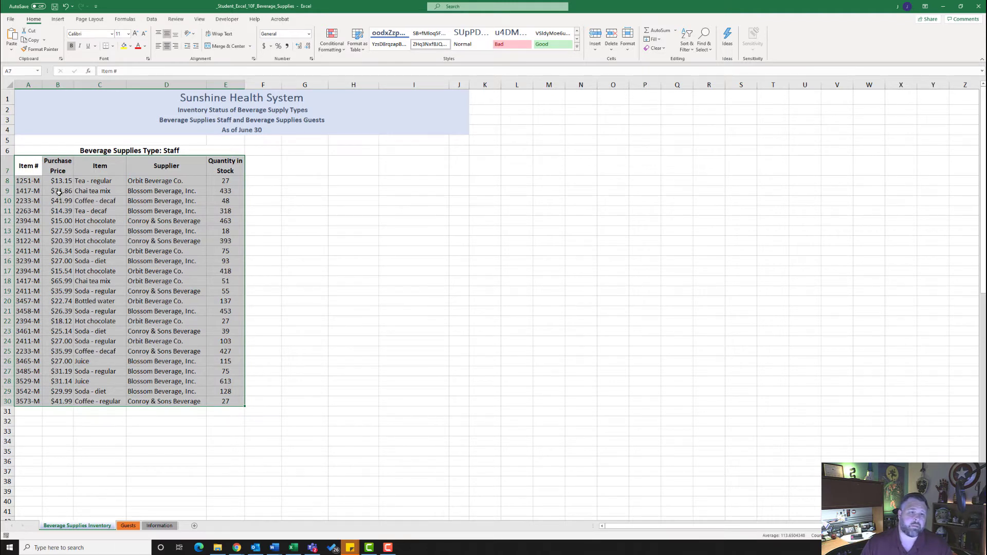
- Convert the Staff range A7:E30 into a table with headers
left_click(57, 19)
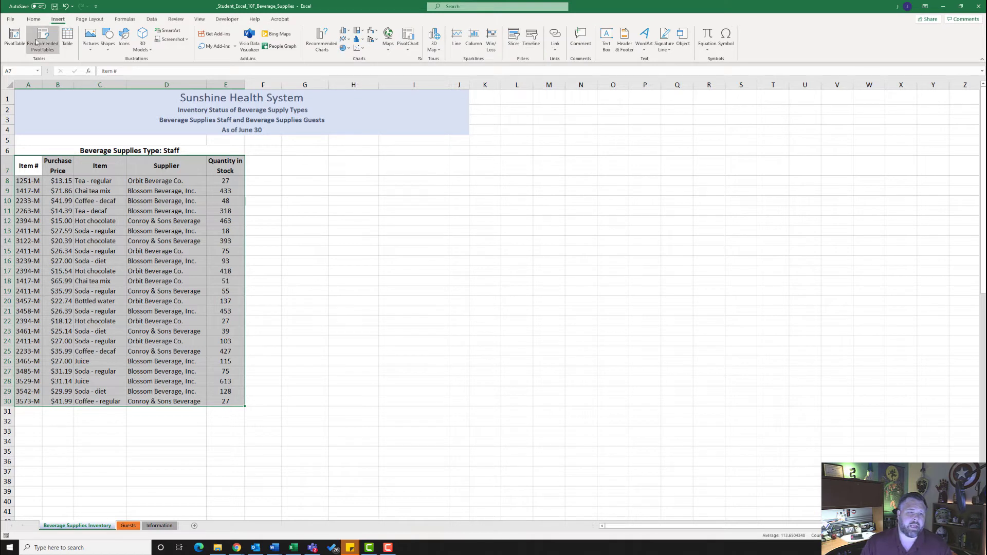
left_click(74, 39)
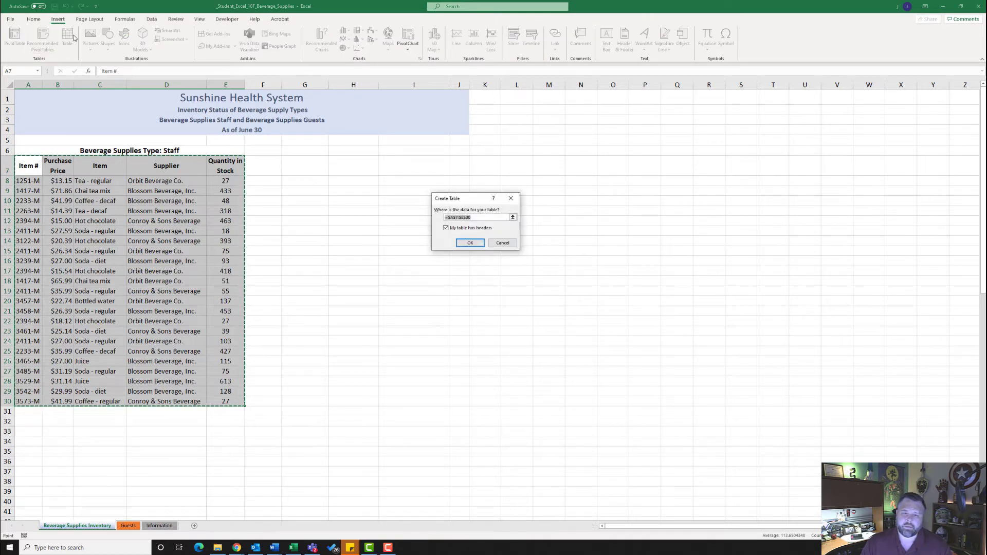
left_click(475, 245)
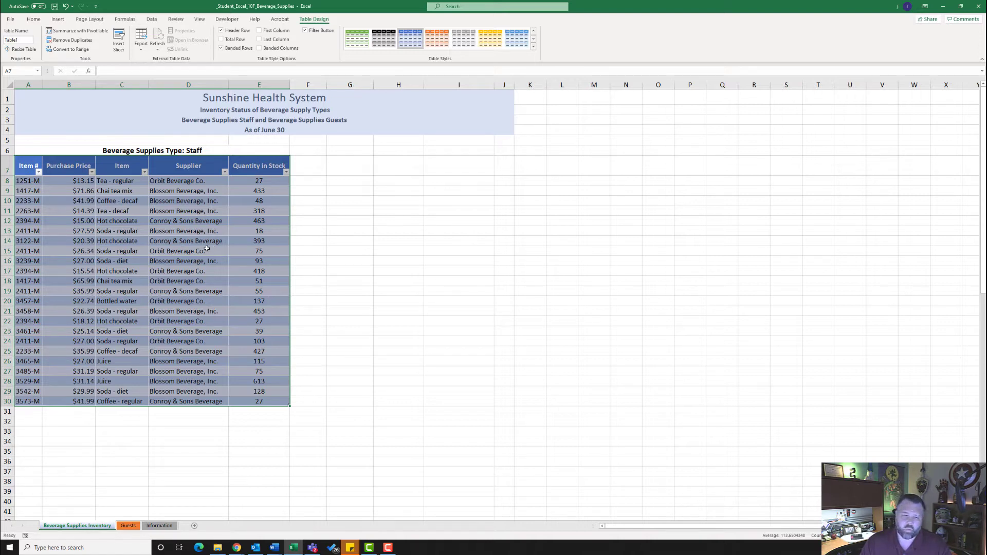
left_click(126, 528)
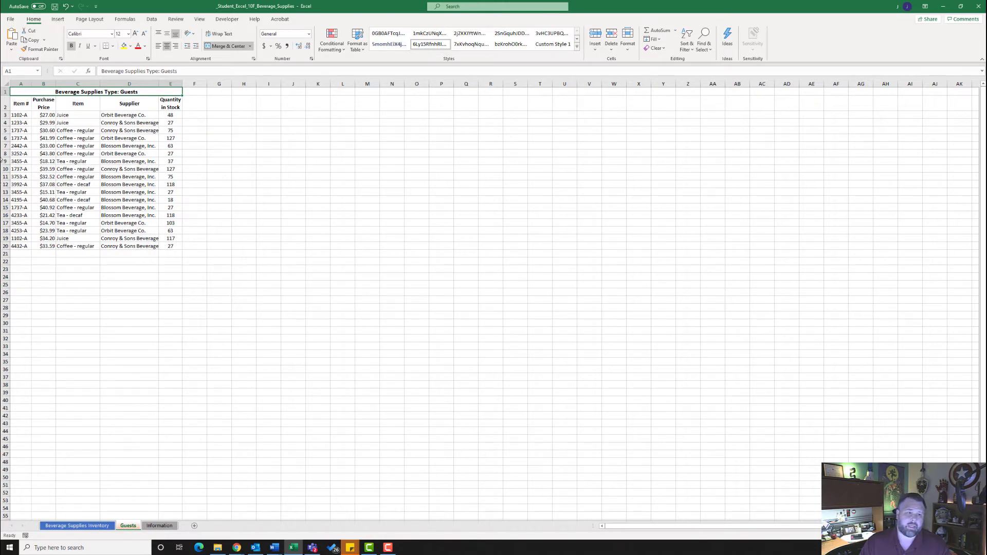
- Copy the Guests data A1:E20 and paste it at F6 on the Beverage Supplies Inventory sheet
left_click_drag(18, 92, 154, 239)
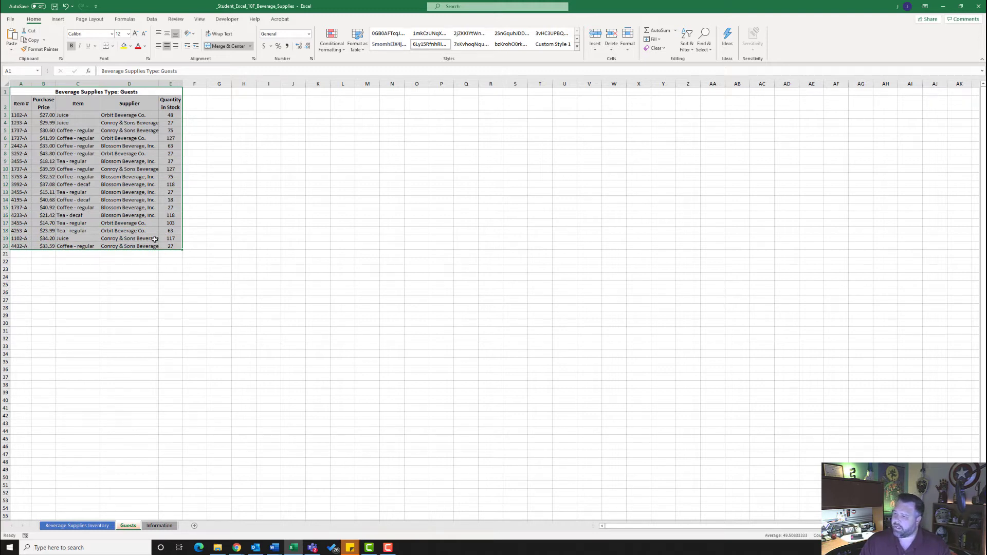
key("ctrl+c")
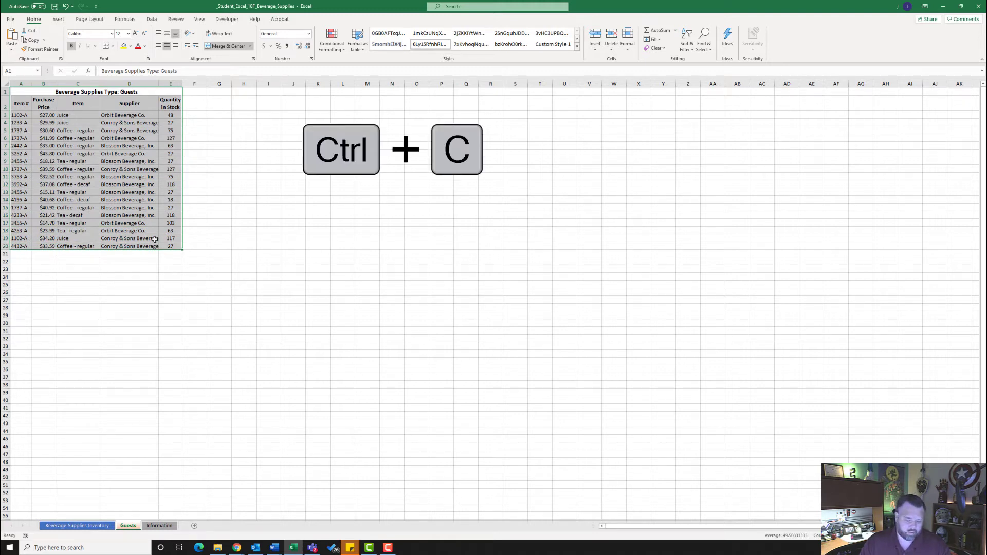
key("ctrl+c")
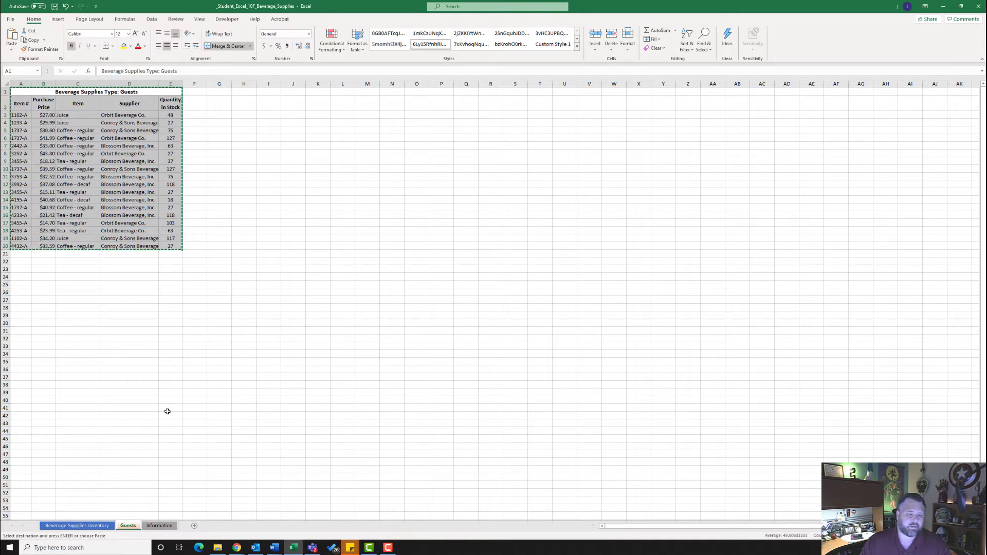
left_click(85, 526)
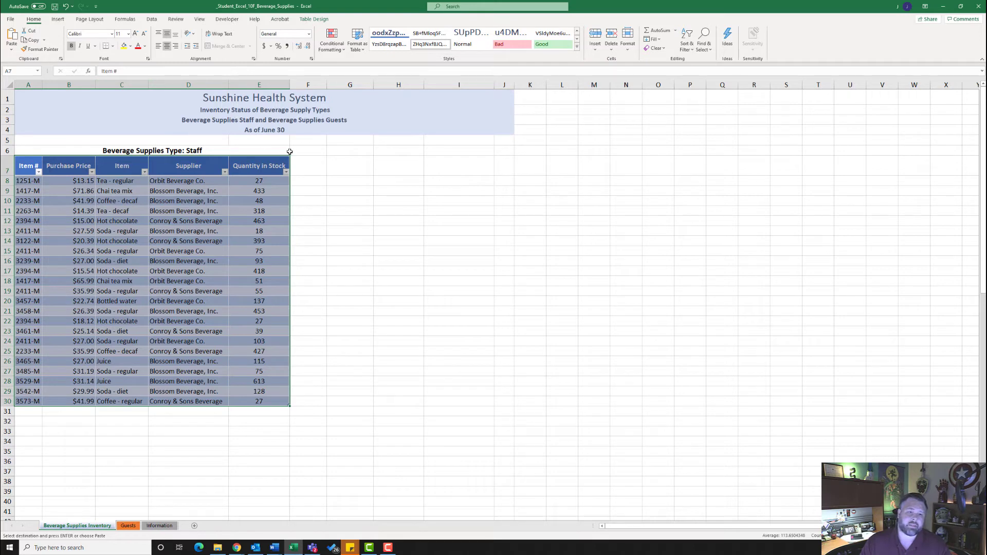
left_click(306, 151)
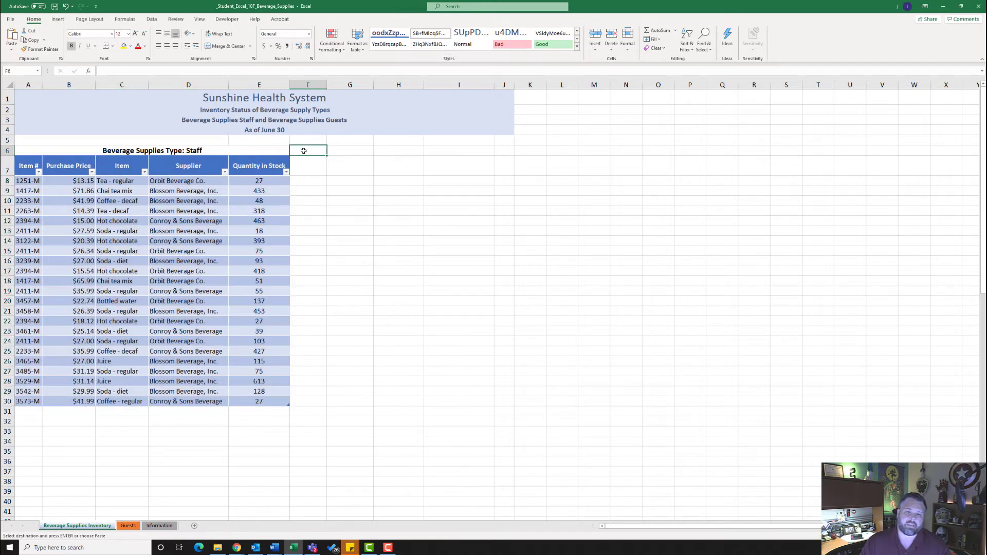
key("ctrl+v")
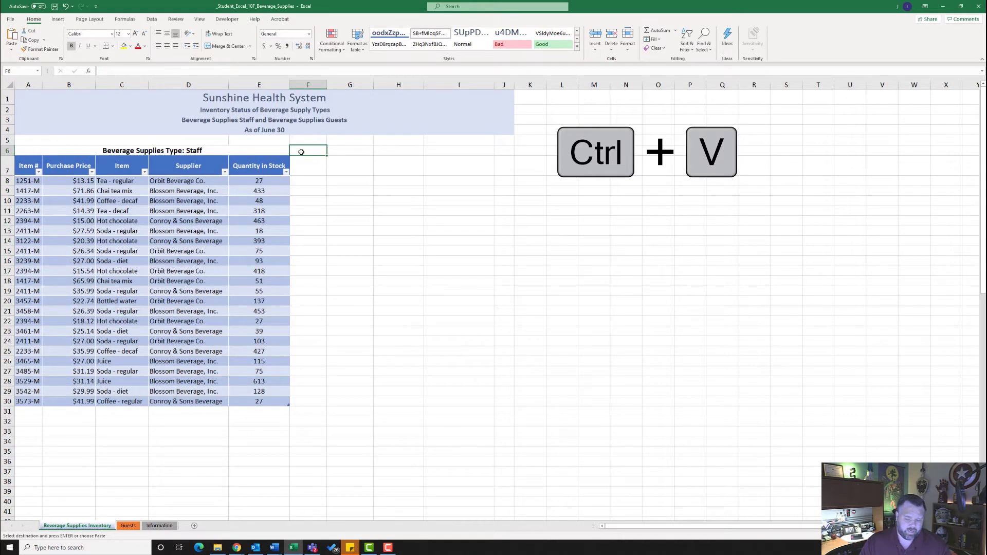
key("ctrl+v")
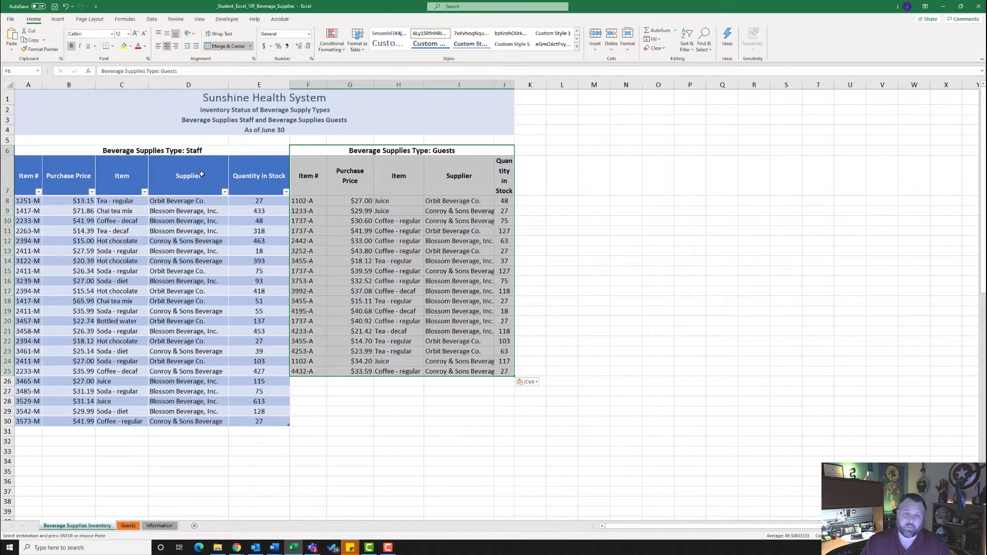
left_click(298, 170)
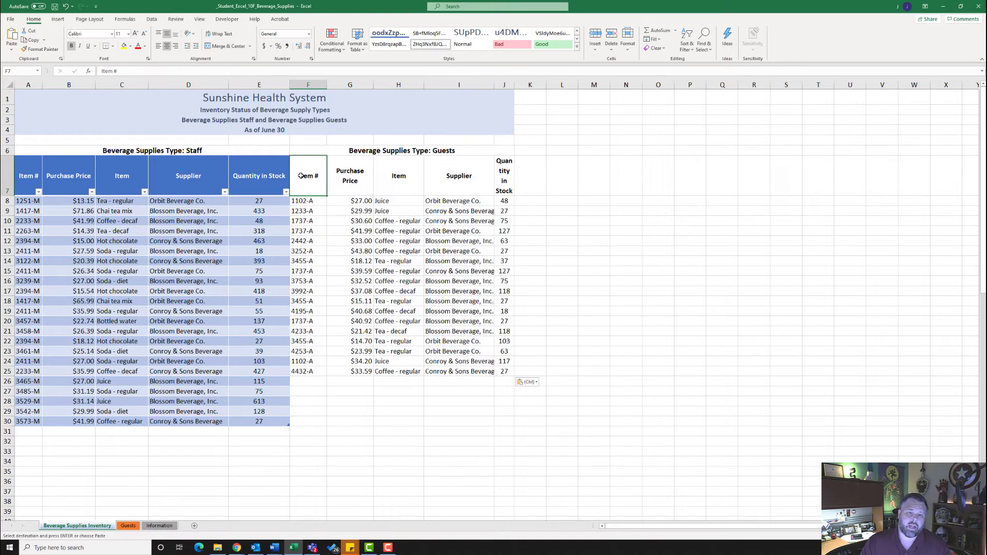
- Convert the pasted Guests range F7:J25 into a table with headers
left_click_drag(298, 173, 502, 371)
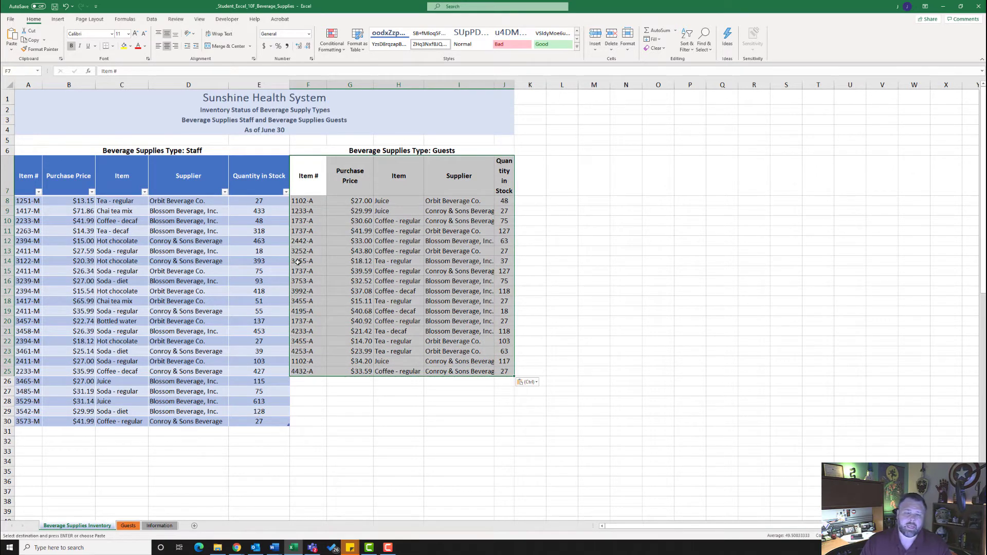
left_click(58, 19)
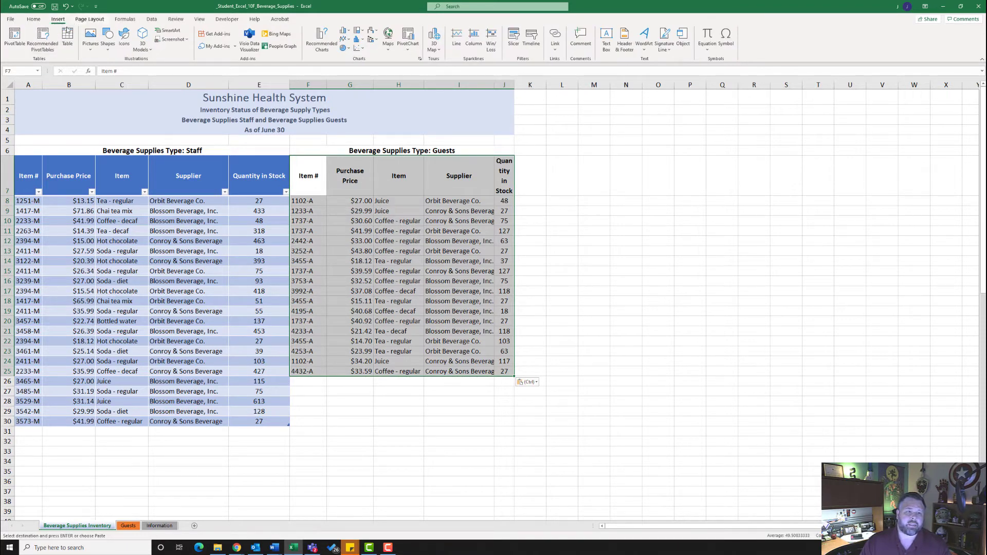
left_click(66, 41)
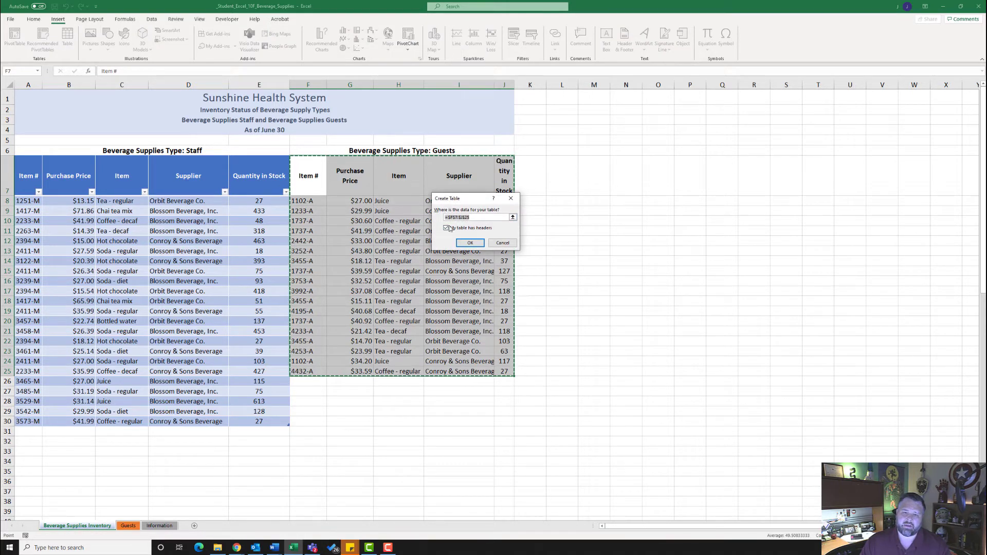
left_click(470, 244)
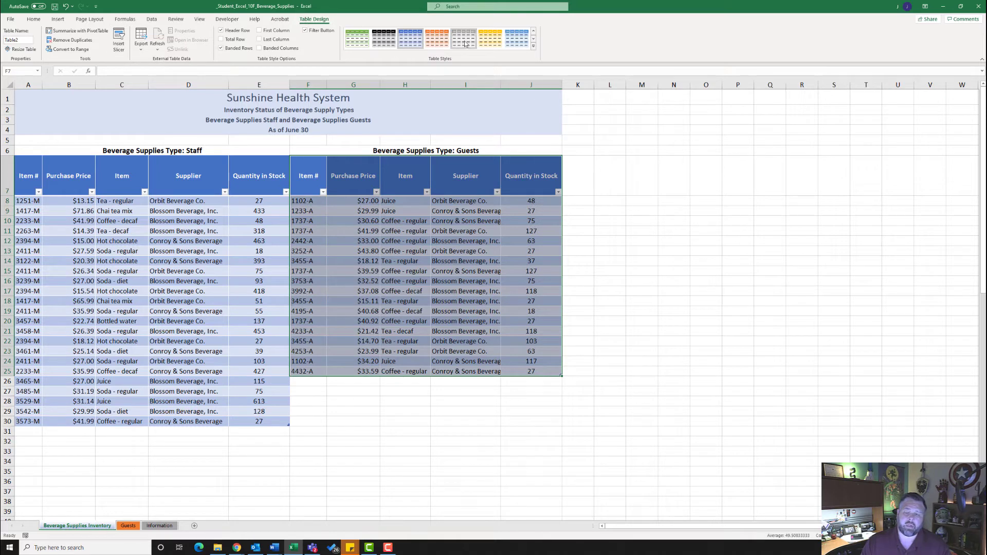
left_click(534, 47)
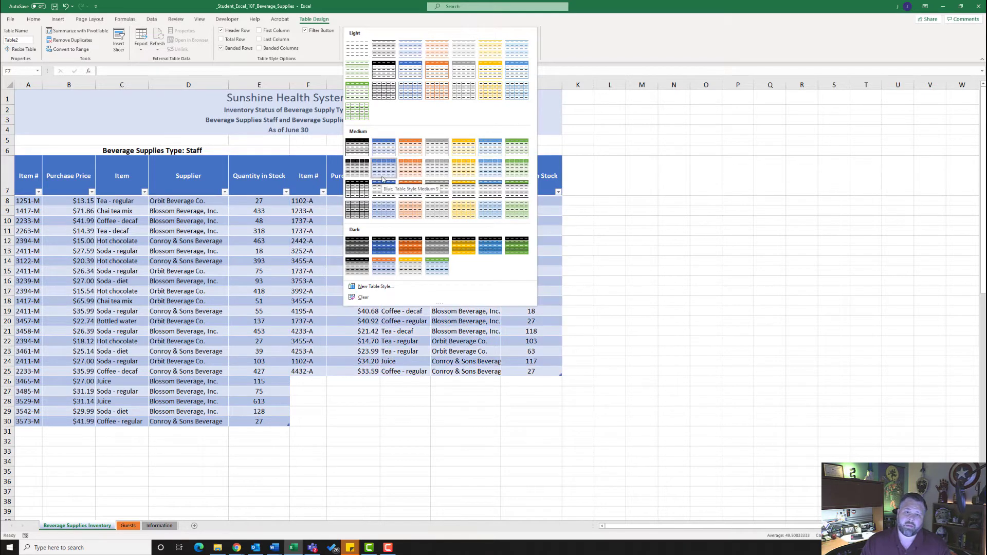
- Apply Gold, Table Style Medium 12 from the Table Styles gallery to the Guests table
left_click(462, 173)
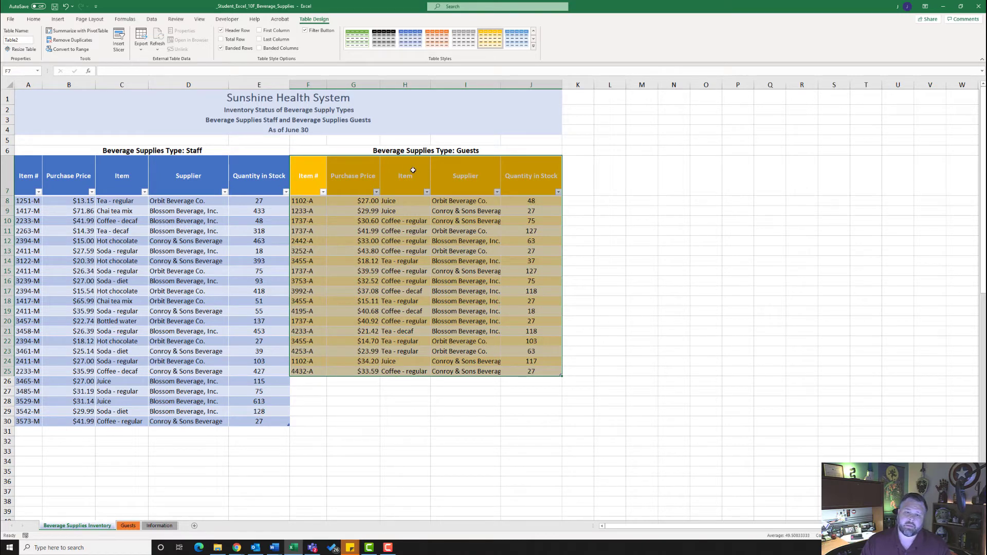
- AutoFit the width of Guests table columns H and I
left_click(418, 85)
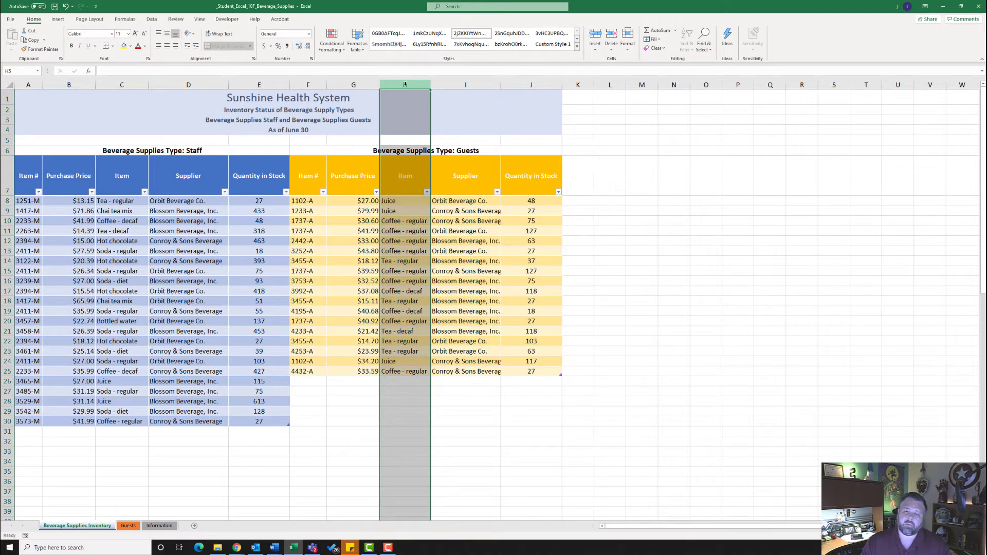
left_click_drag(406, 85, 482, 81)
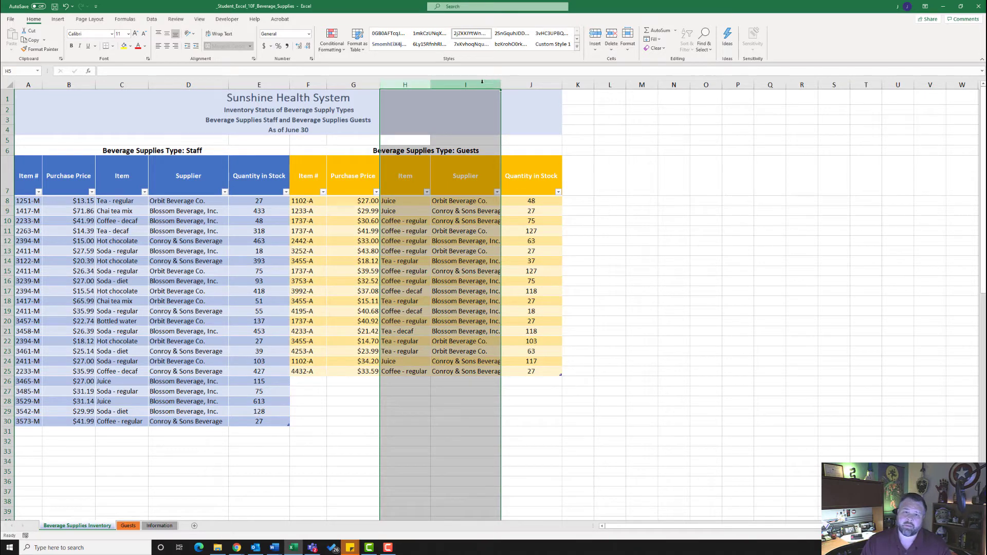
double_click(430, 84)
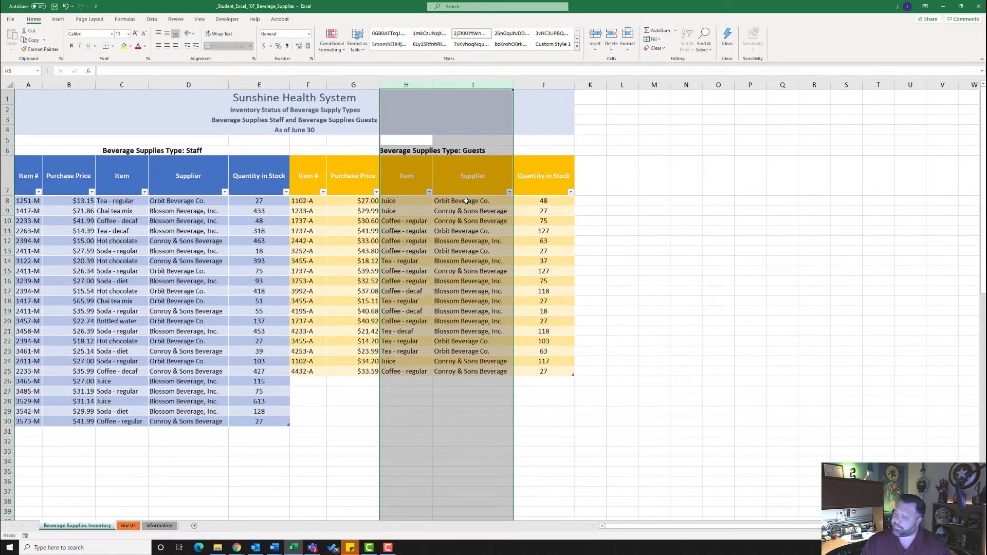
left_click(68, 176)
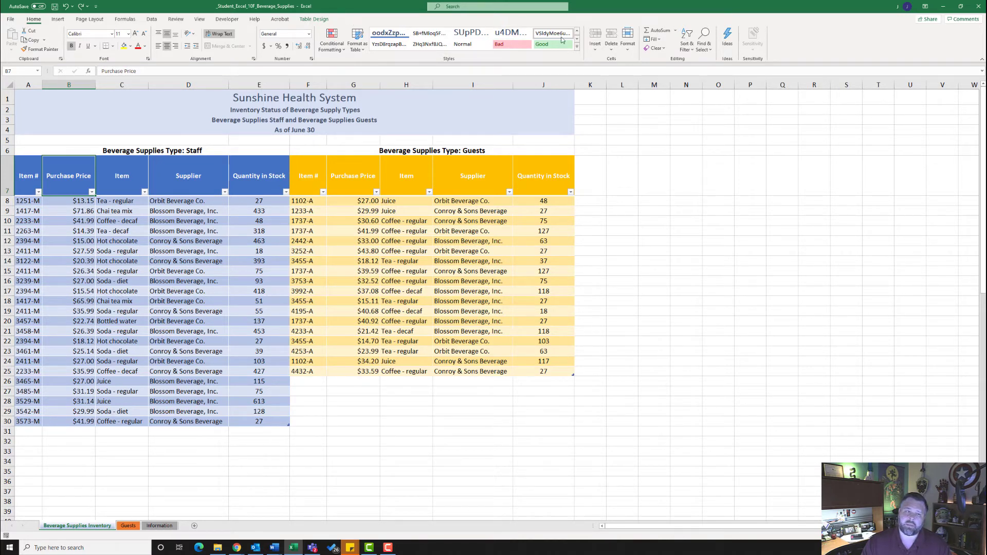
- Custom-sort the Staff table on two levels: Item #, then Purchase Price largest to smallest
left_click(687, 47)
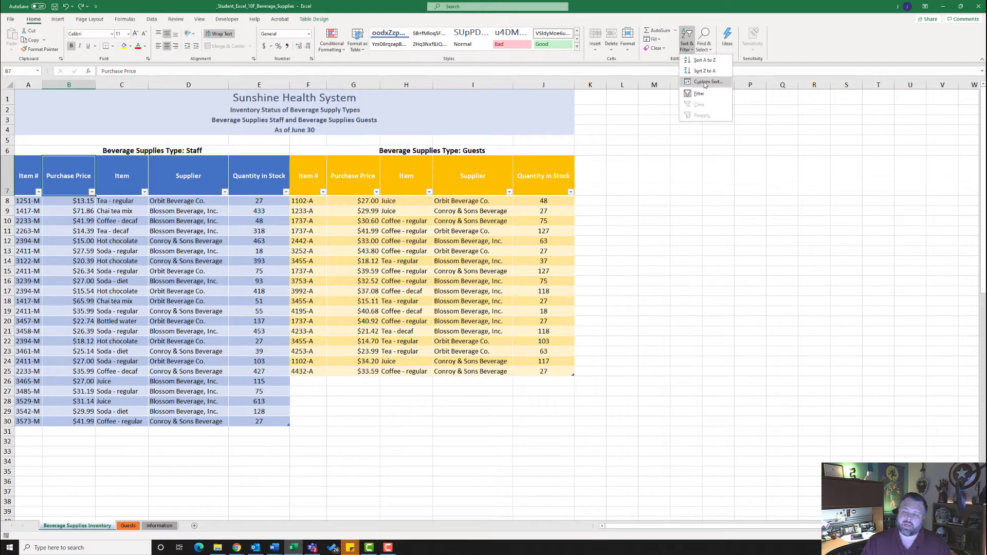
left_click(707, 82)
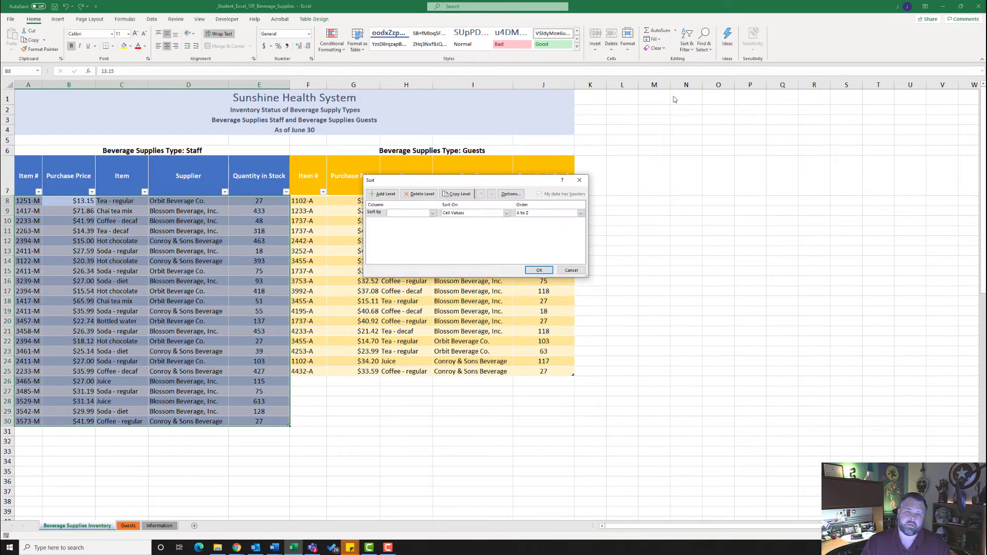
left_click(432, 212)
left_click(407, 221)
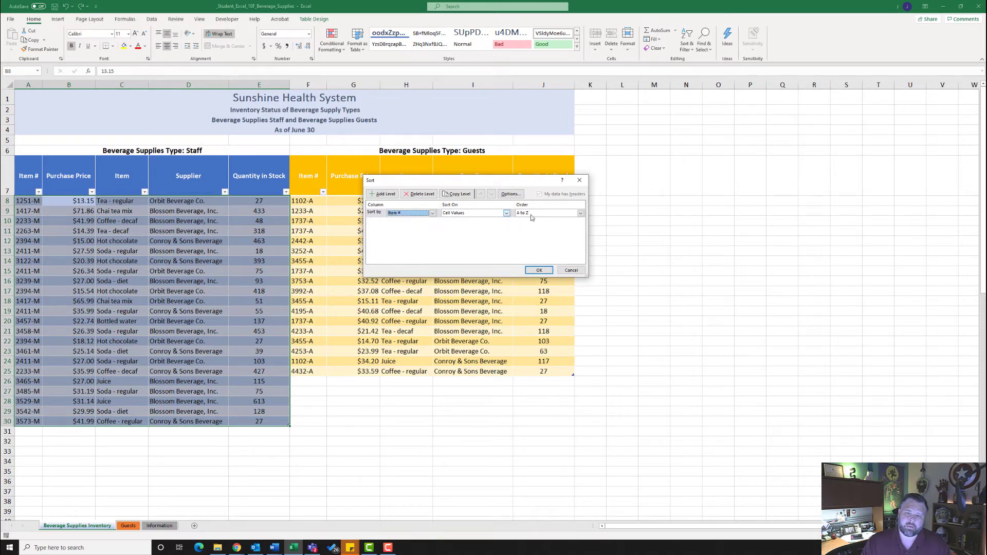
left_click(385, 195)
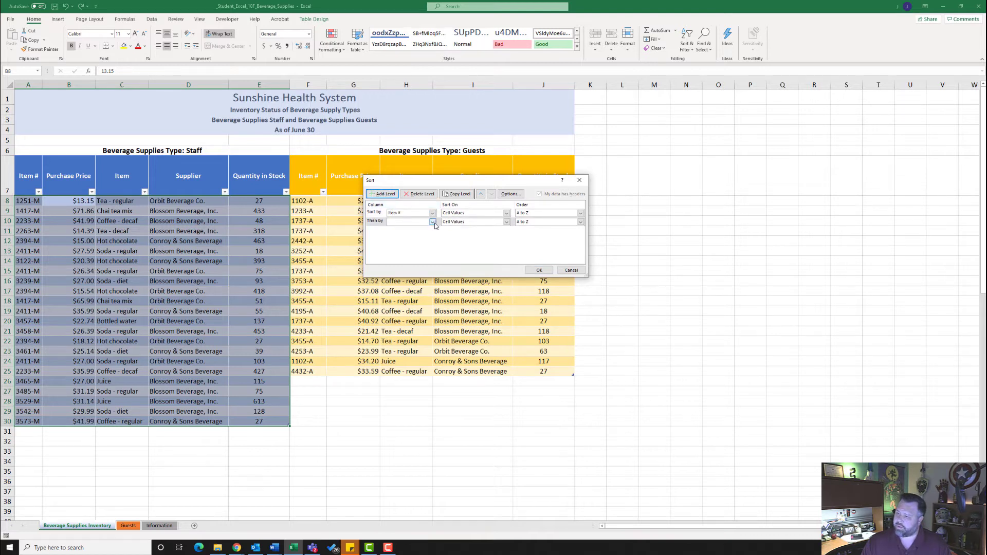
left_click(433, 222)
left_click(428, 236)
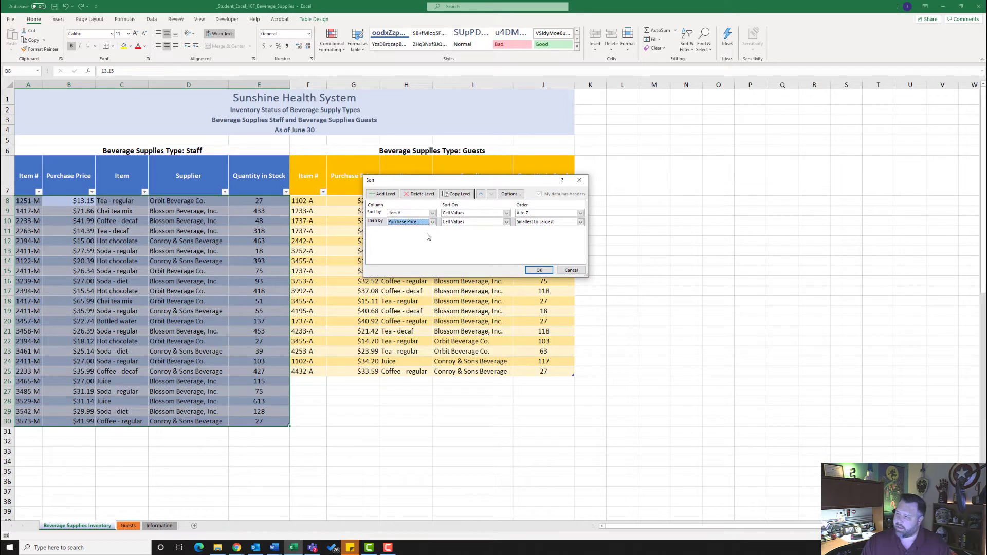
left_click(581, 222)
left_click(544, 235)
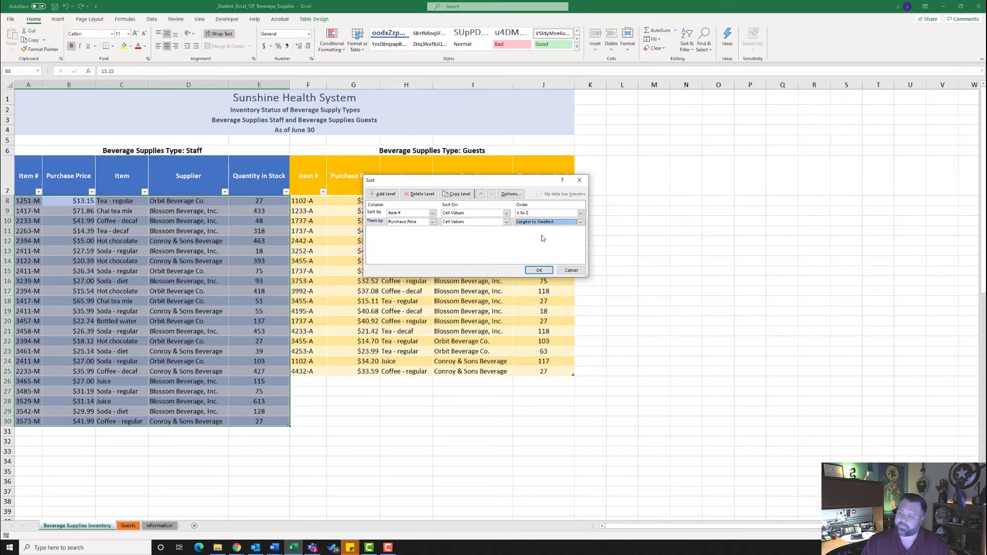
left_click(534, 269)
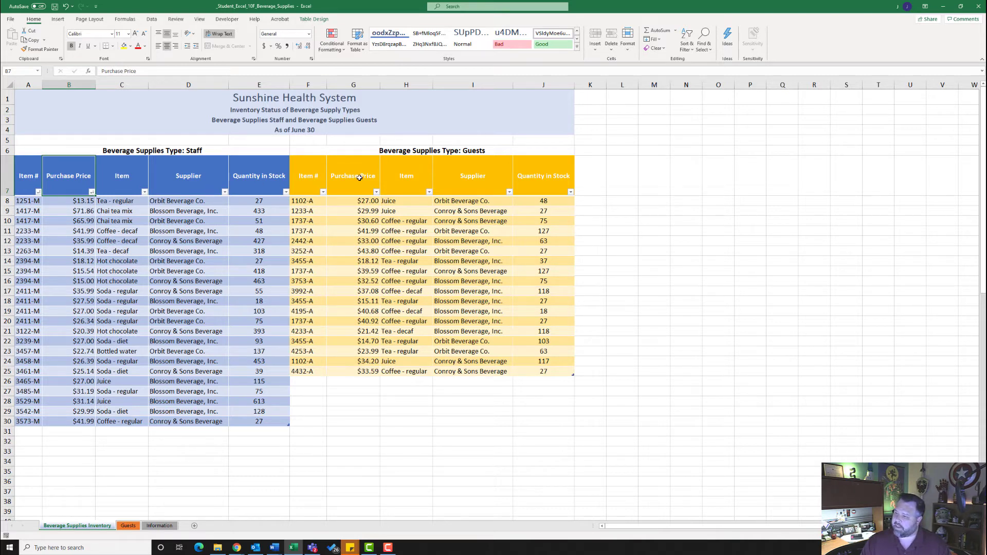
- Custom-sort the gold Guests table on two levels: Item #, then Purchase Price largest to smallest
left_click(406, 180)
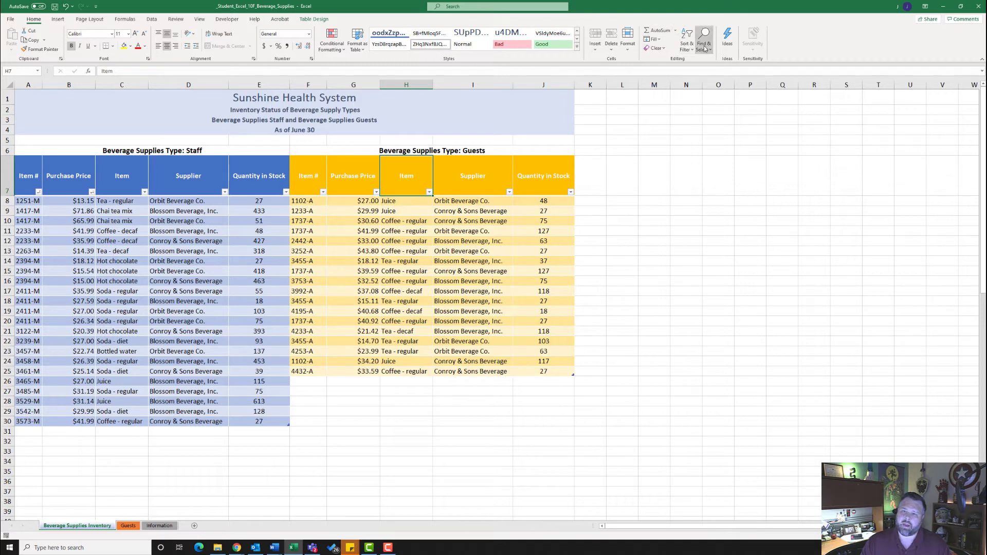
left_click(687, 50)
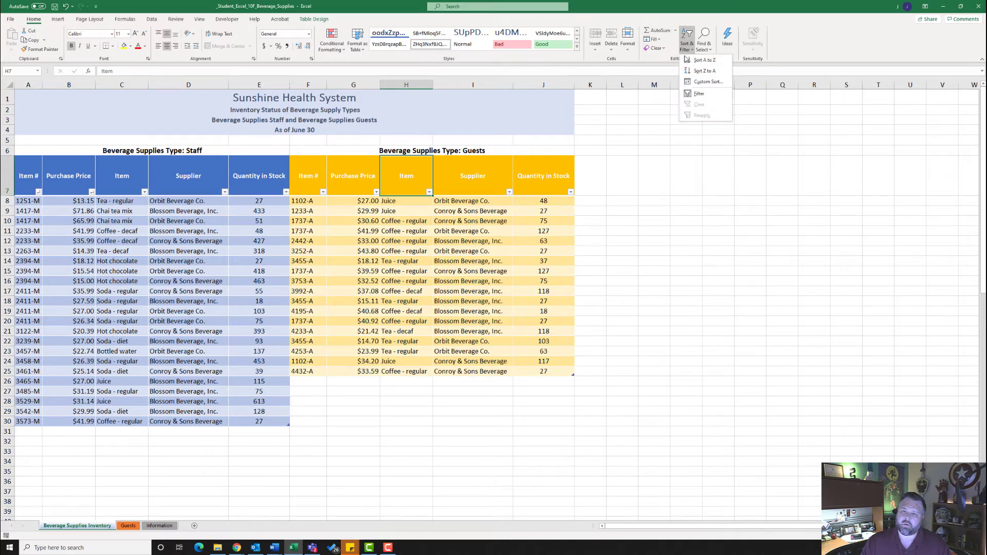
left_click(709, 82)
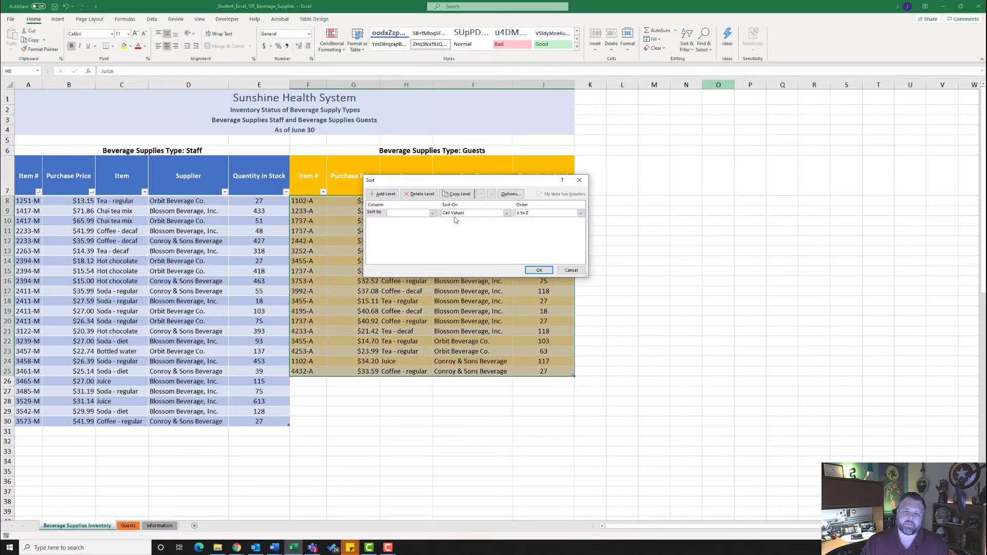
left_click(433, 213)
left_click(414, 220)
left_click(382, 195)
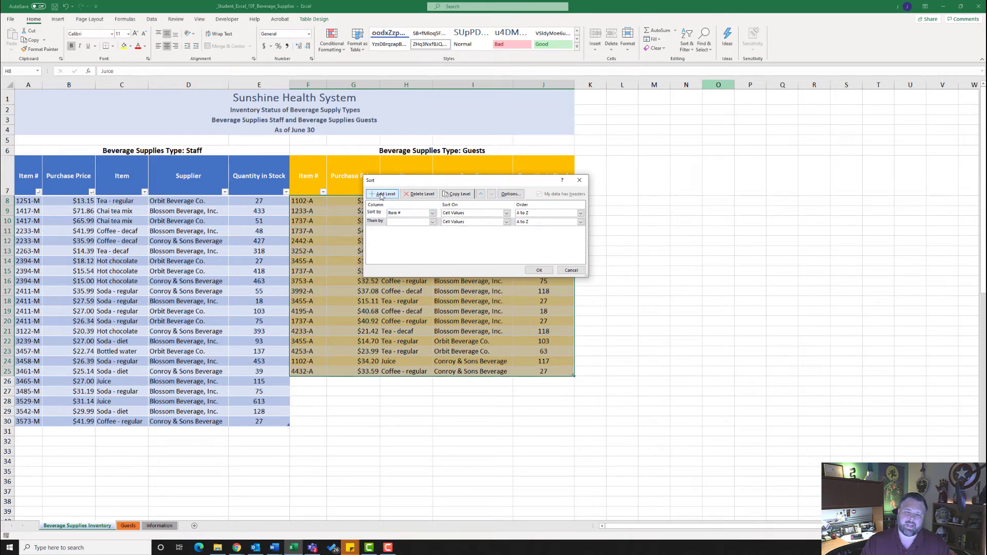
left_click(432, 222)
left_click(420, 234)
left_click(580, 222)
left_click(554, 234)
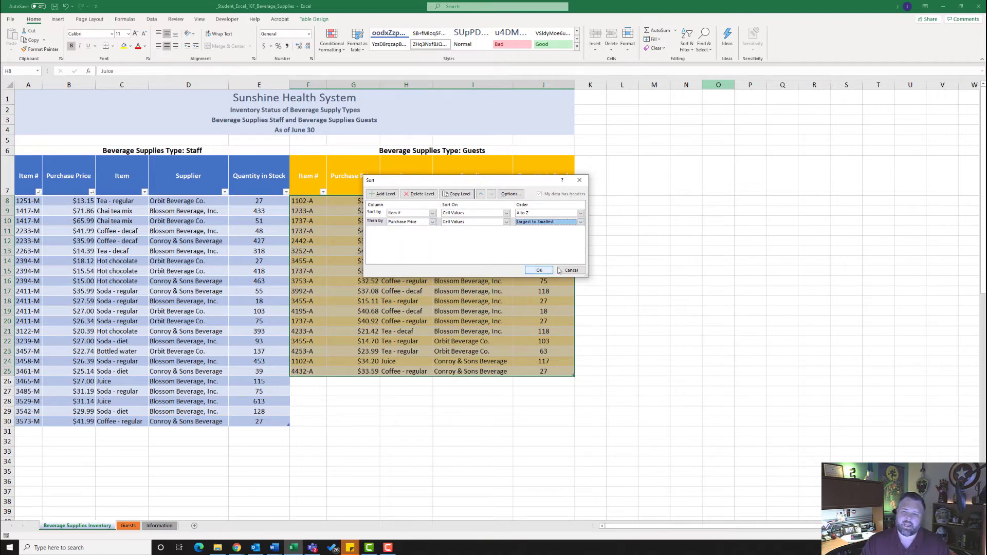
left_click(538, 270)
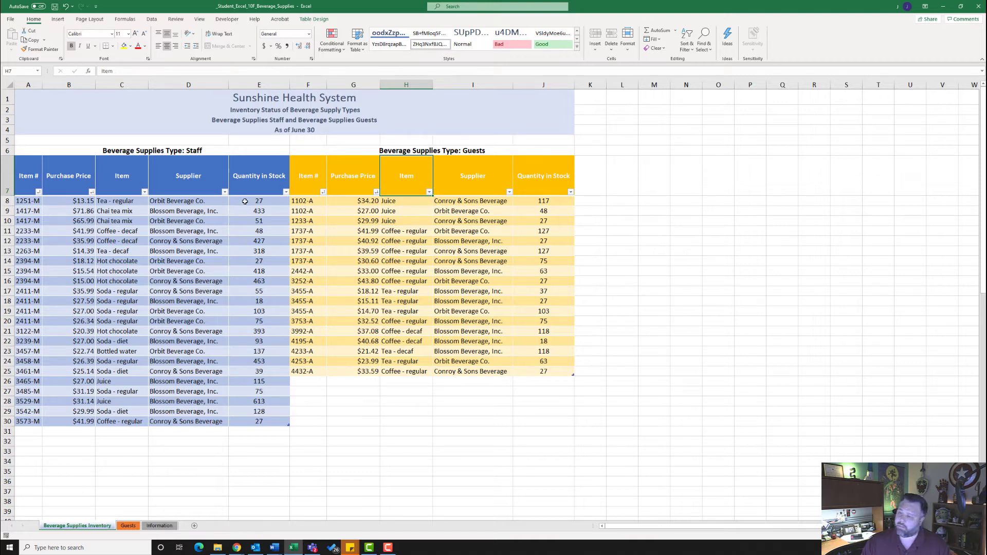
- Apply the 3 Arrows (Colored) icon set to the Staff quantities in E8:E30
left_click_drag(245, 201, 257, 423)
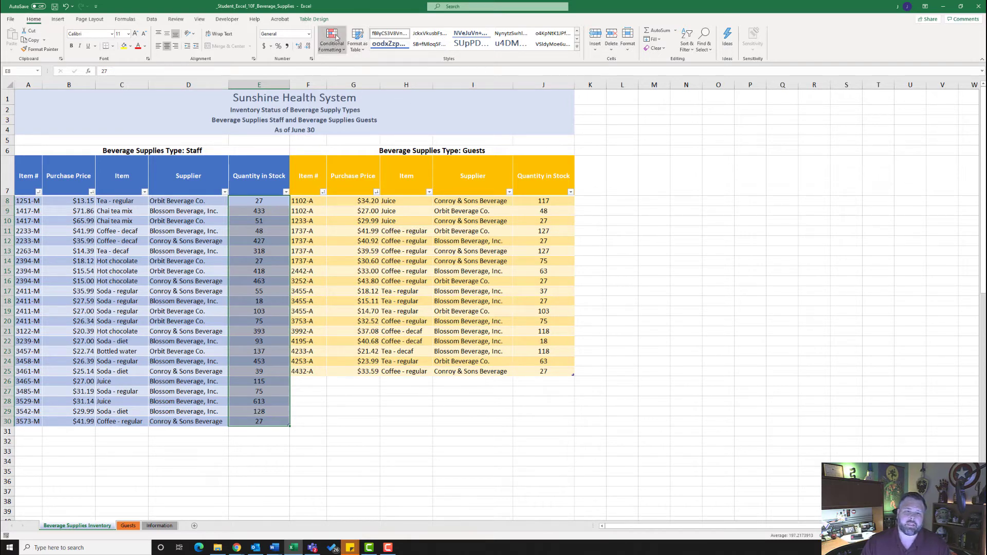
left_click(331, 49)
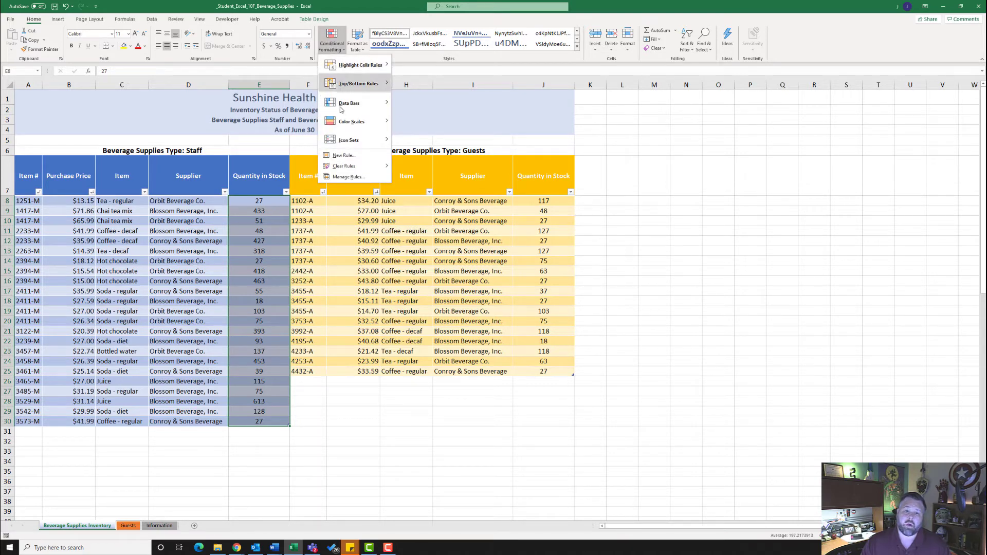
mouse_move(363, 143)
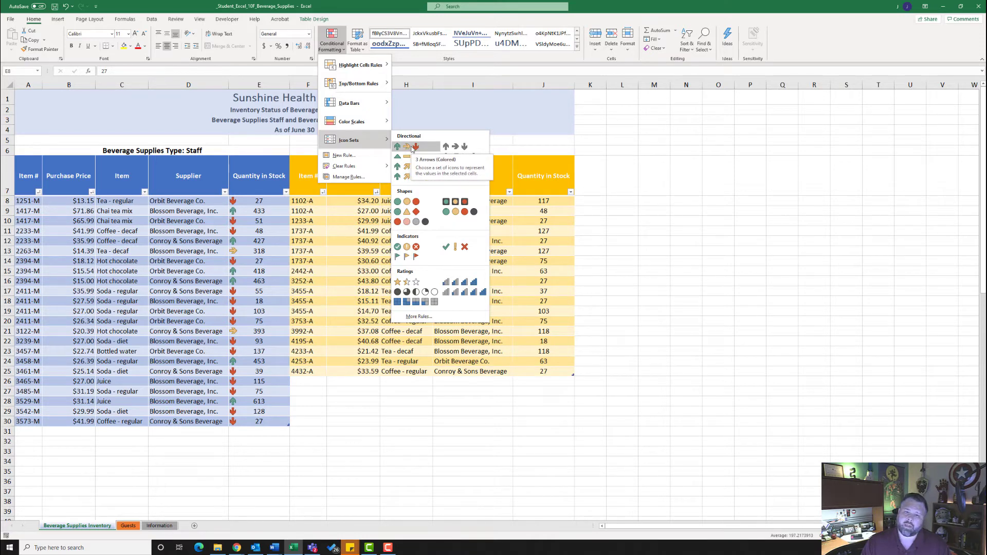
left_click(411, 147)
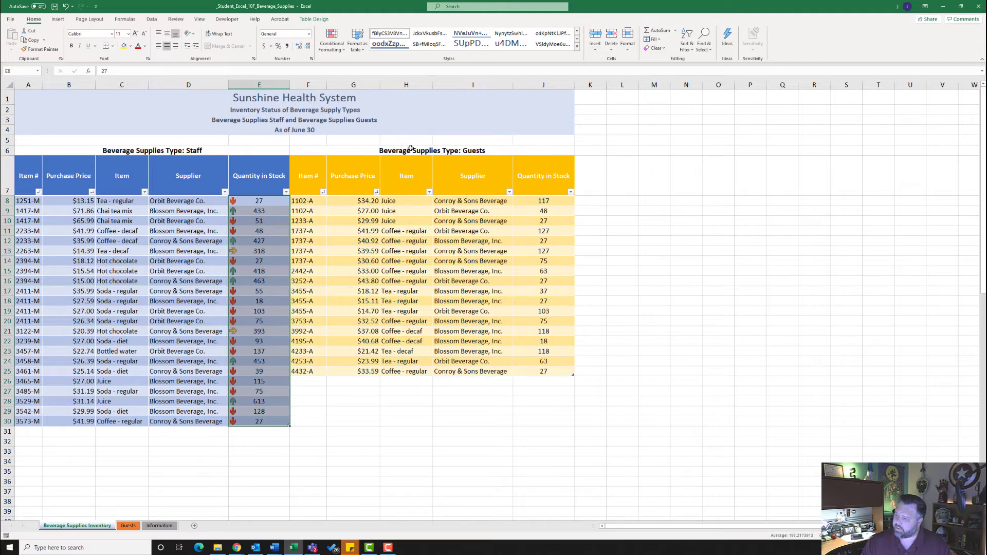
left_click(535, 201)
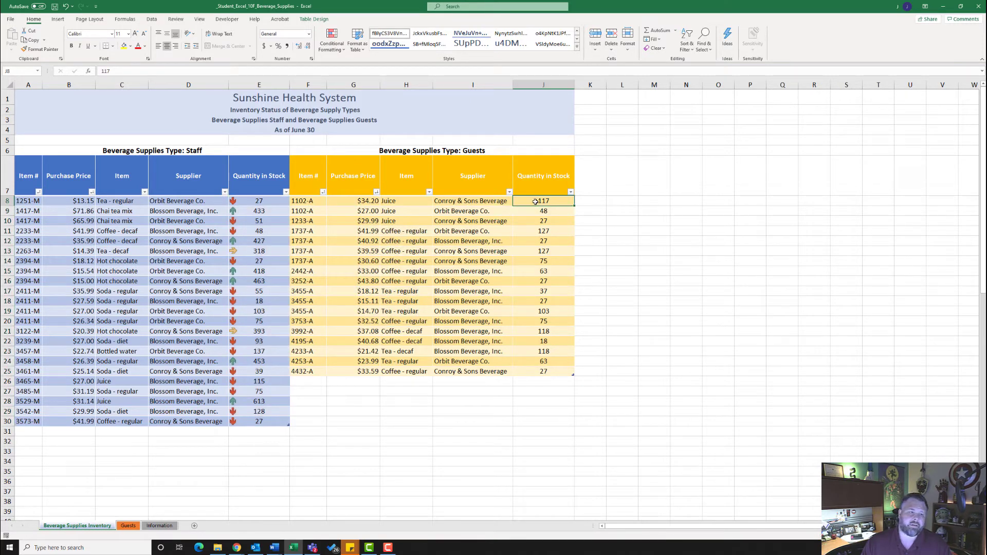
- Add the matching arrow Icon Set to Guests quantities J8:J25 via Quick Analysis
left_click_drag(535, 201, 569, 370)
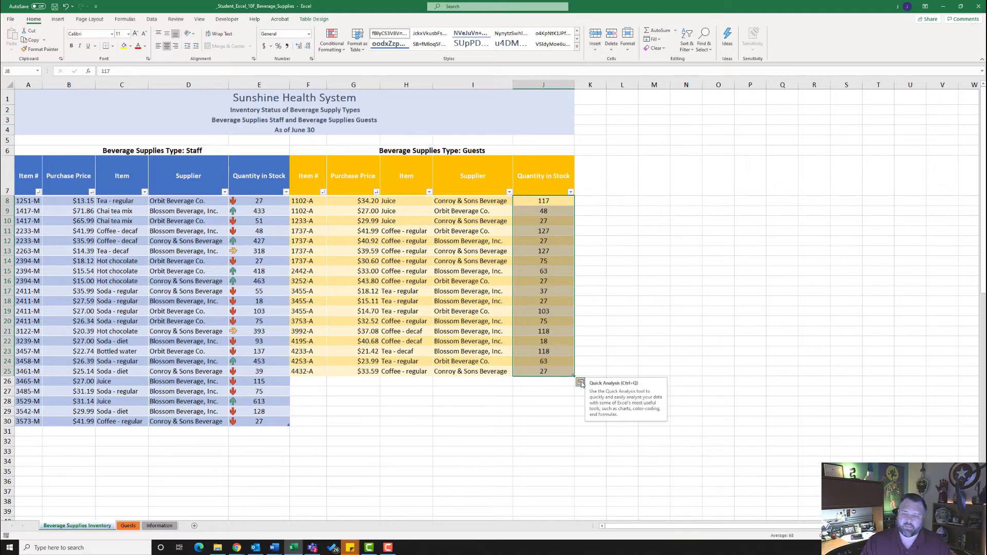
left_click(581, 383)
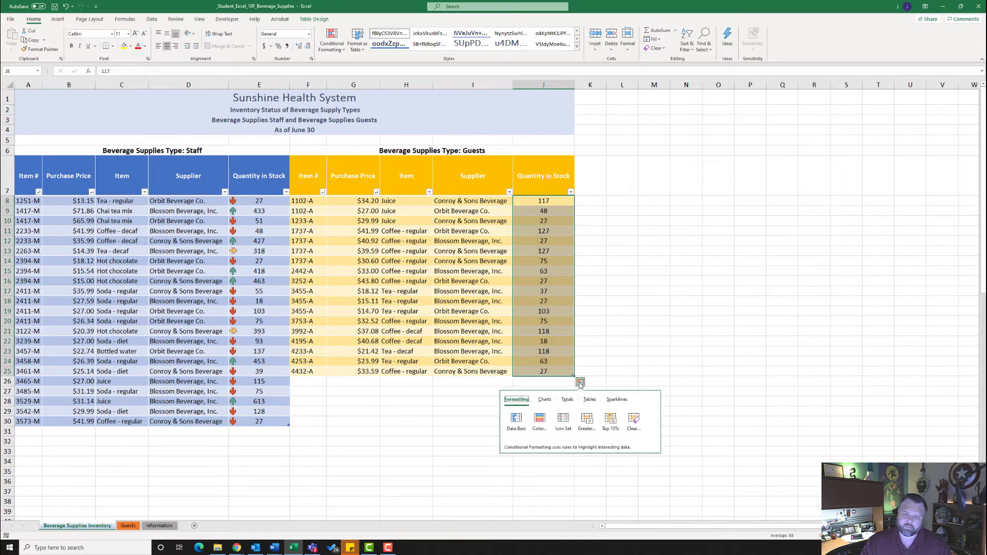
left_click(564, 423)
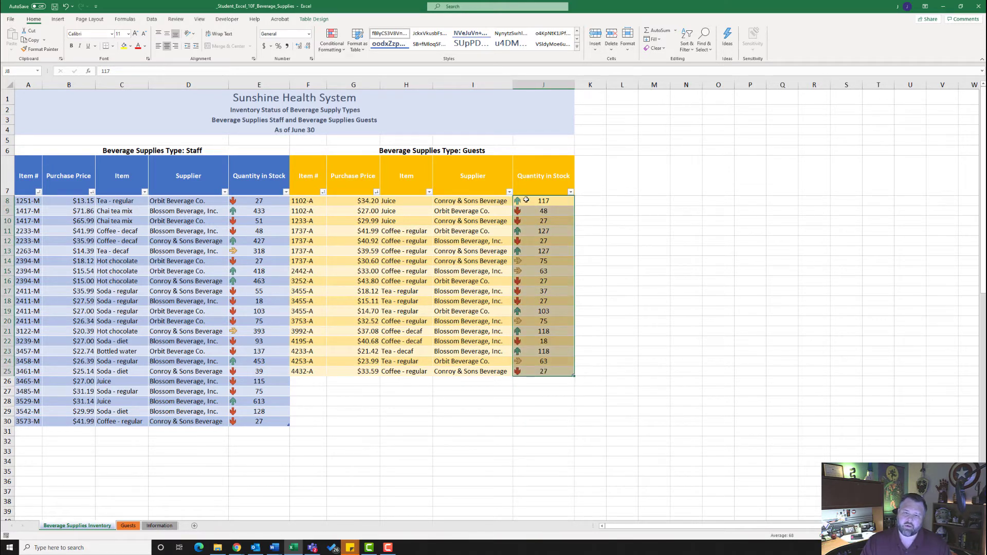
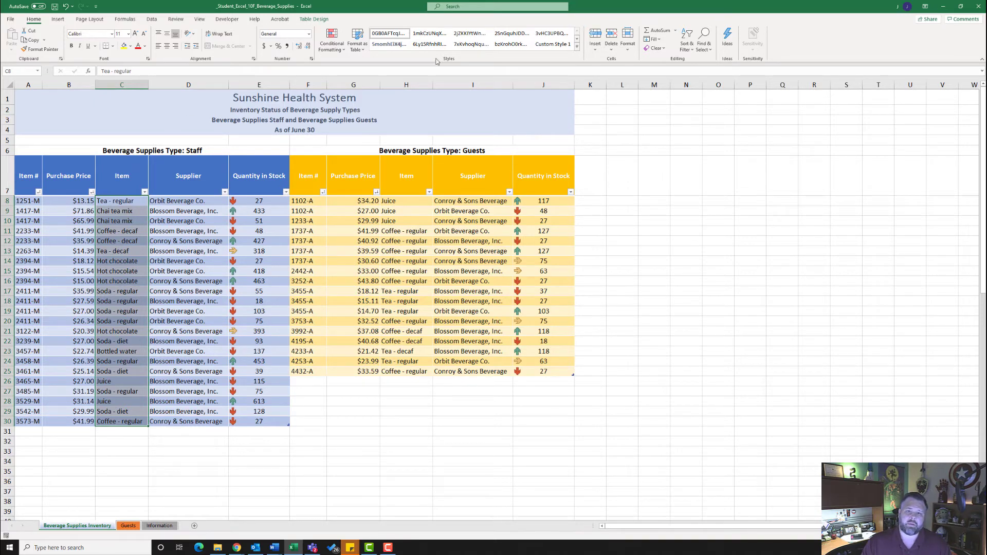
- Start a new formula-based conditional formatting rule using =C8="Juice" for the Item column
left_click(333, 46)
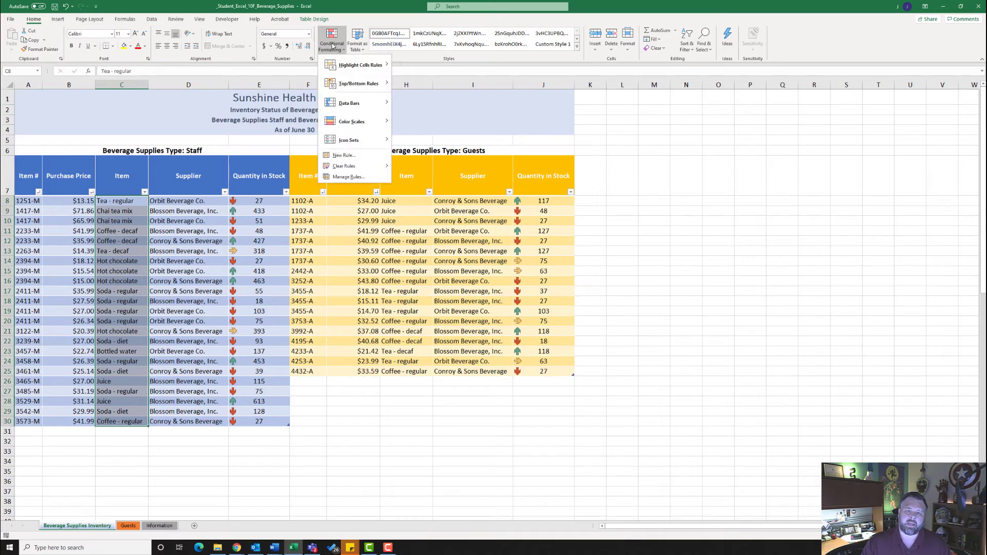
left_click(355, 157)
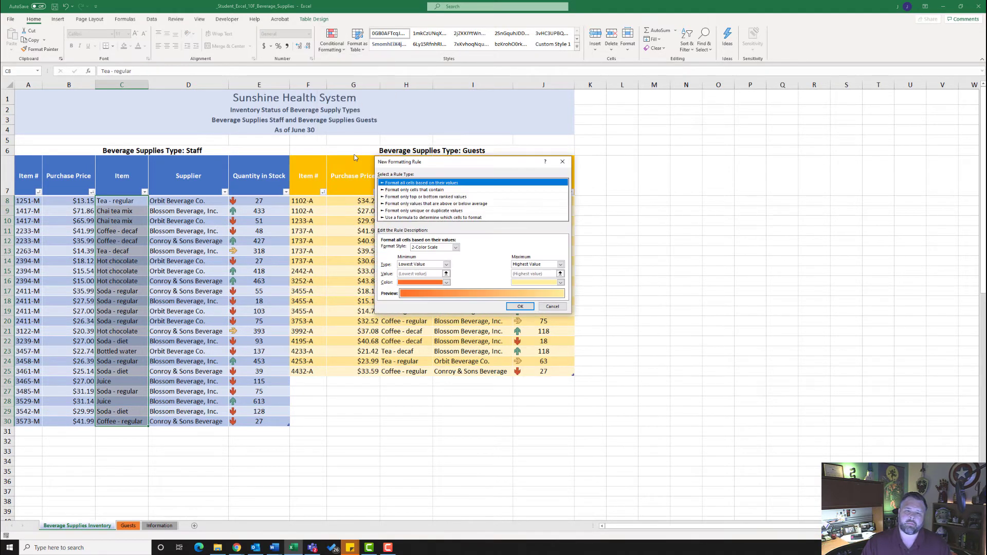
left_click(429, 217)
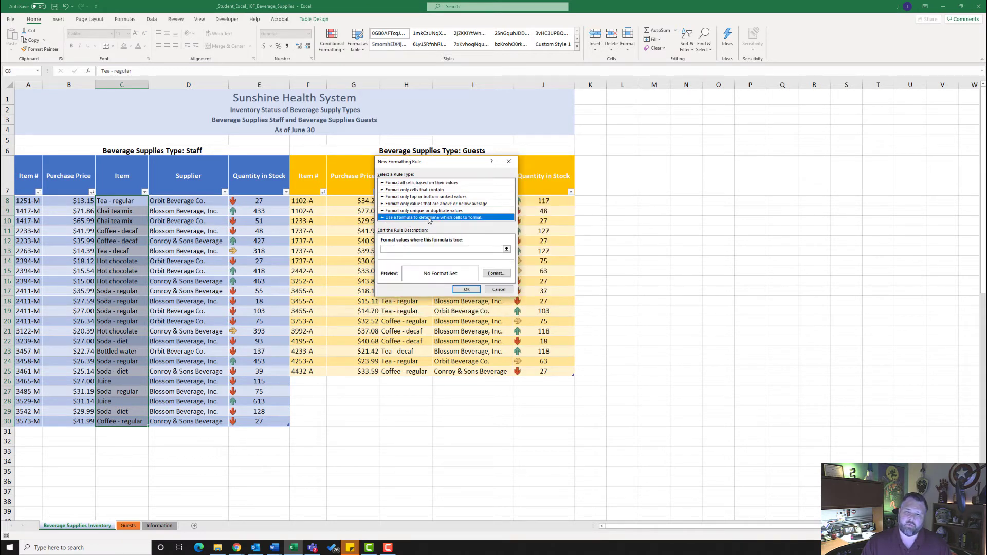
left_click(422, 247)
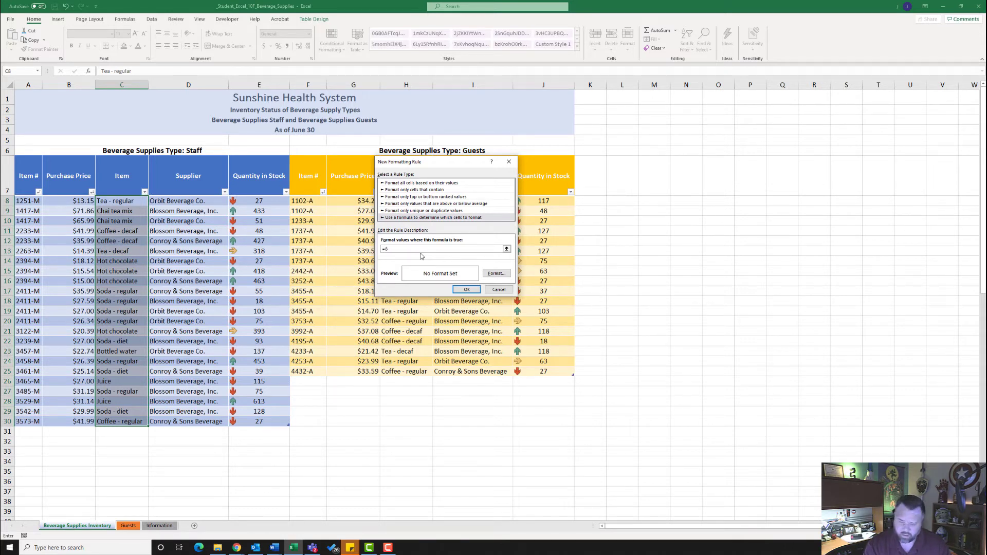
key("BackSpace")
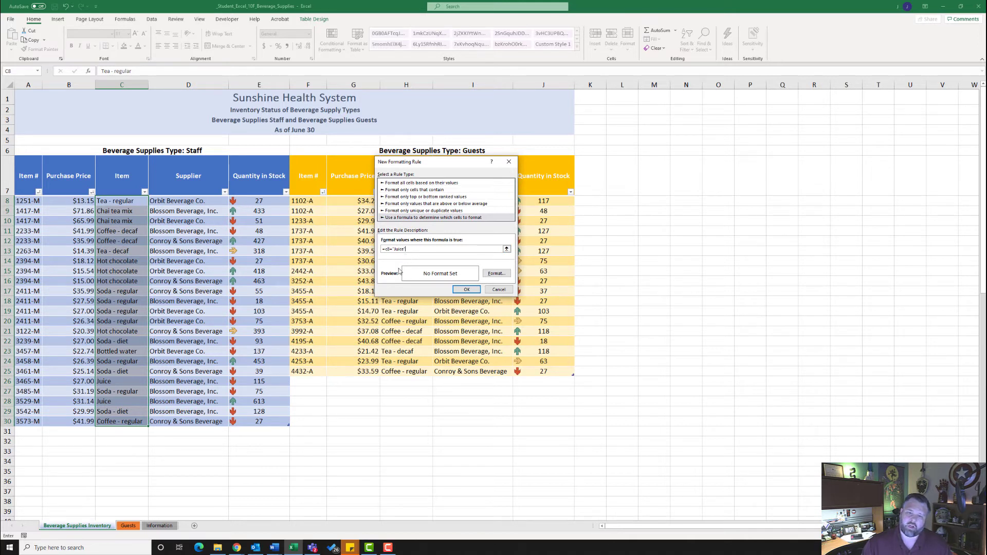
- Format matching cells bold italic with red font and apply the rule
left_click(496, 275)
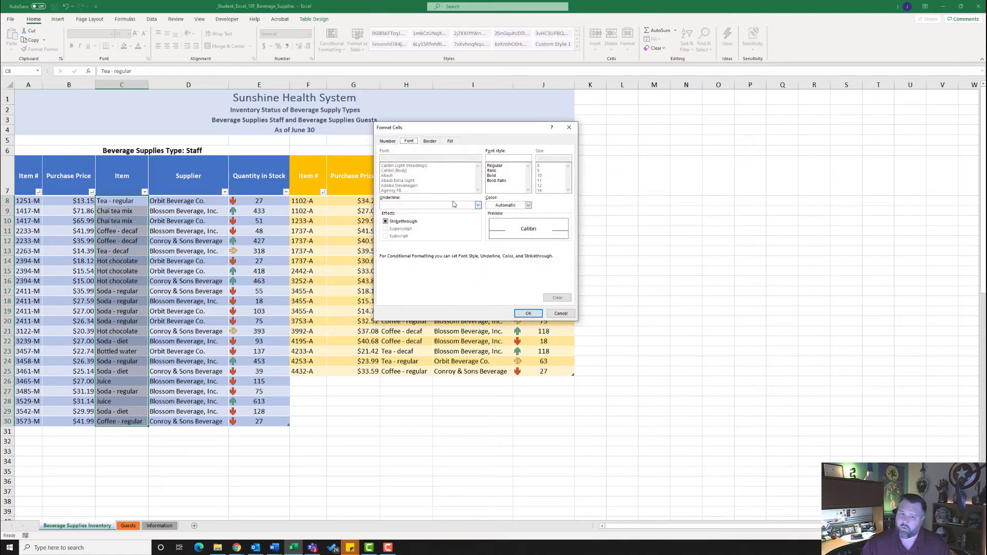
left_click(495, 180)
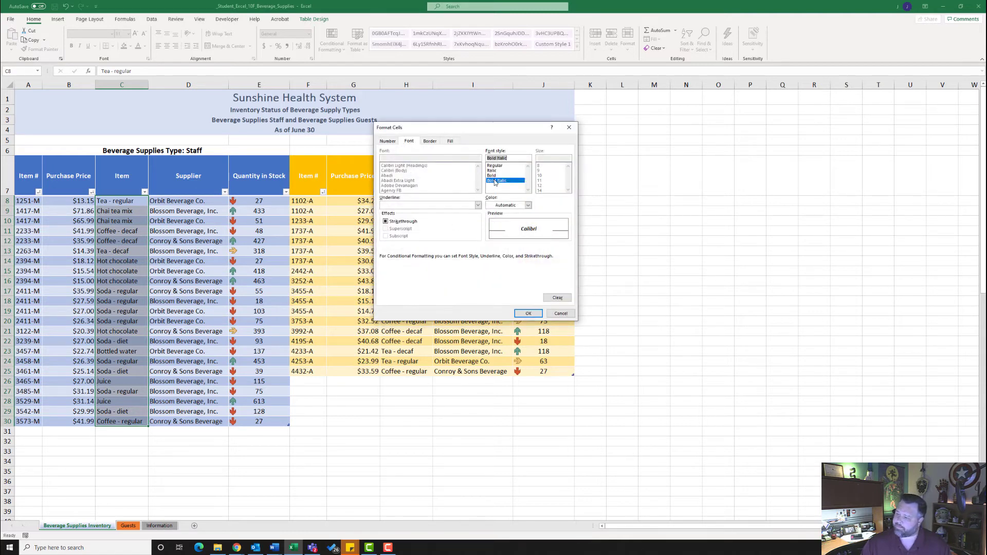
left_click(527, 206)
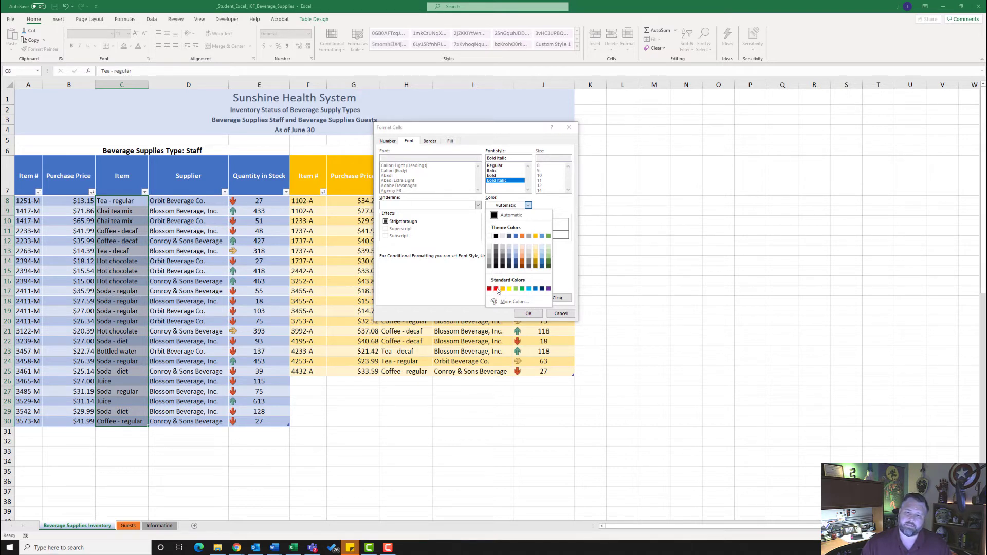
left_click(497, 289)
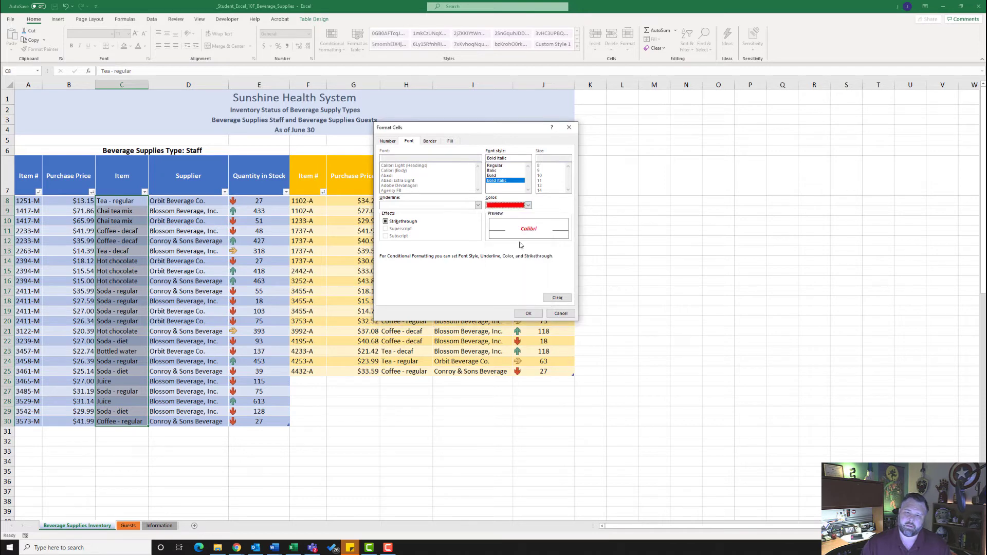
left_click(529, 313)
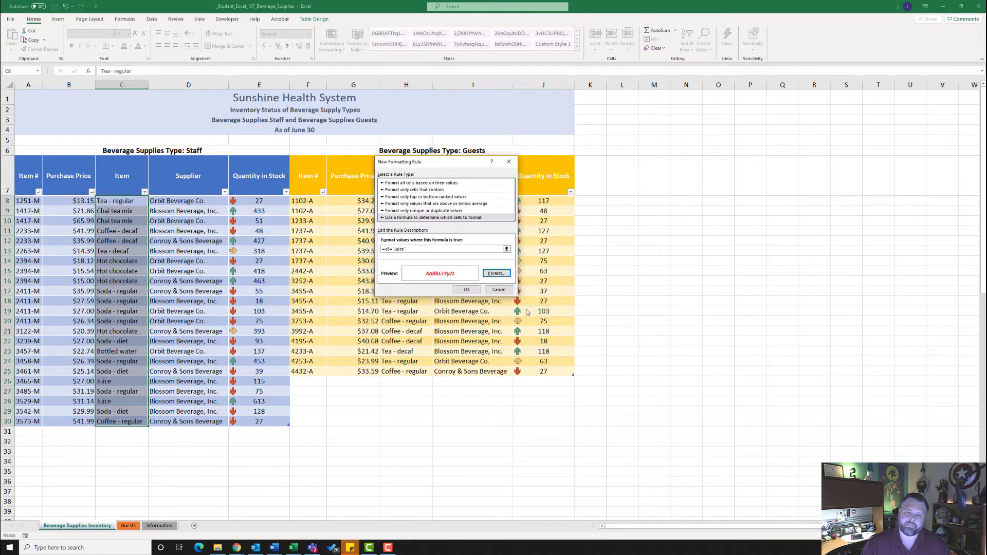
left_click(469, 290)
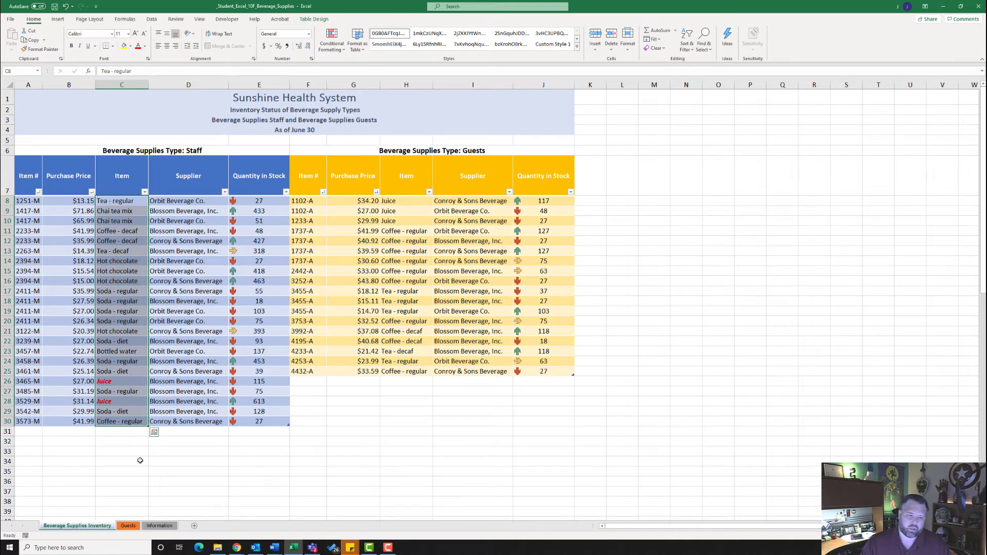
- Delete the Guests worksheet and confirm the deletion
right_click(126, 526)
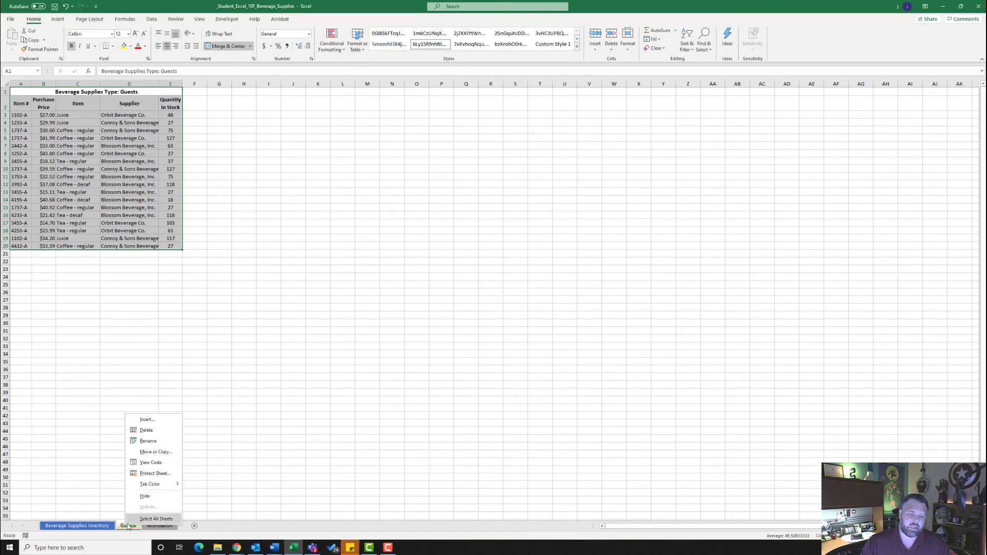
left_click(149, 432)
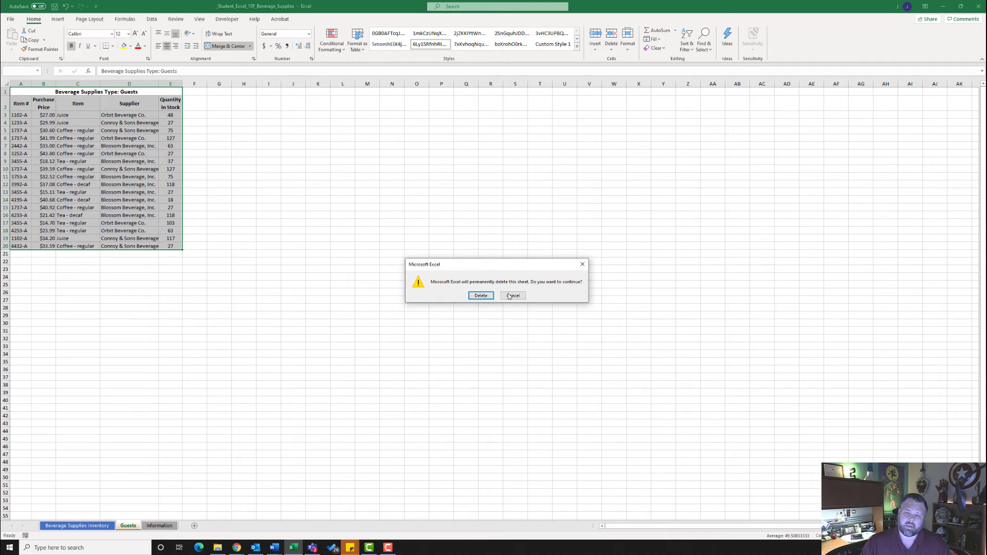
left_click(481, 296)
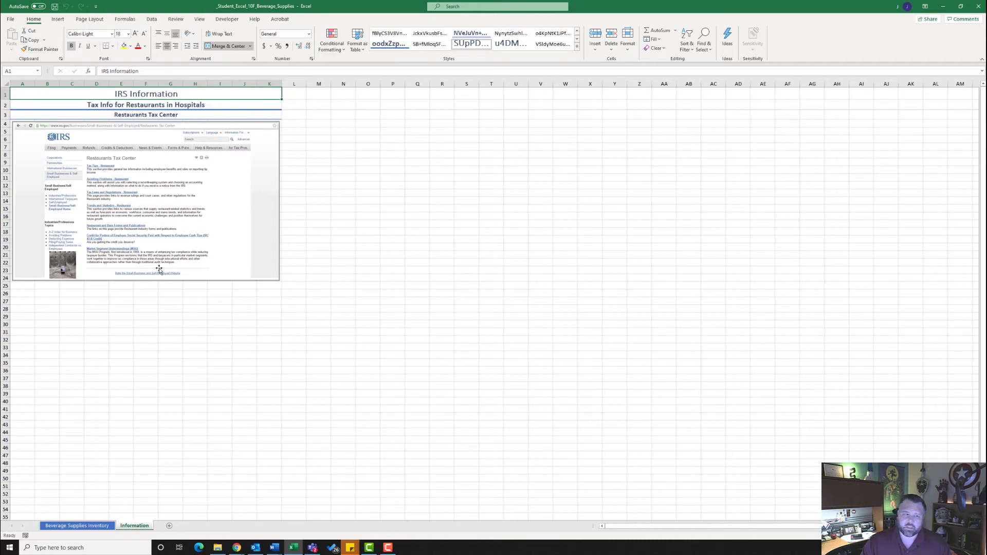
- Run Check Accessibility from the File Info page's Check for Issues options
left_click(11, 20)
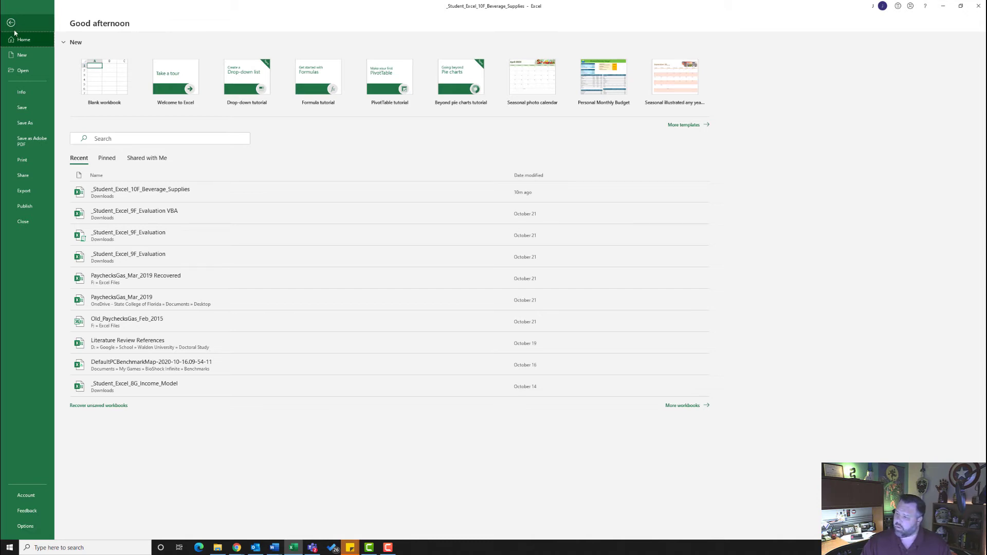
left_click(23, 93)
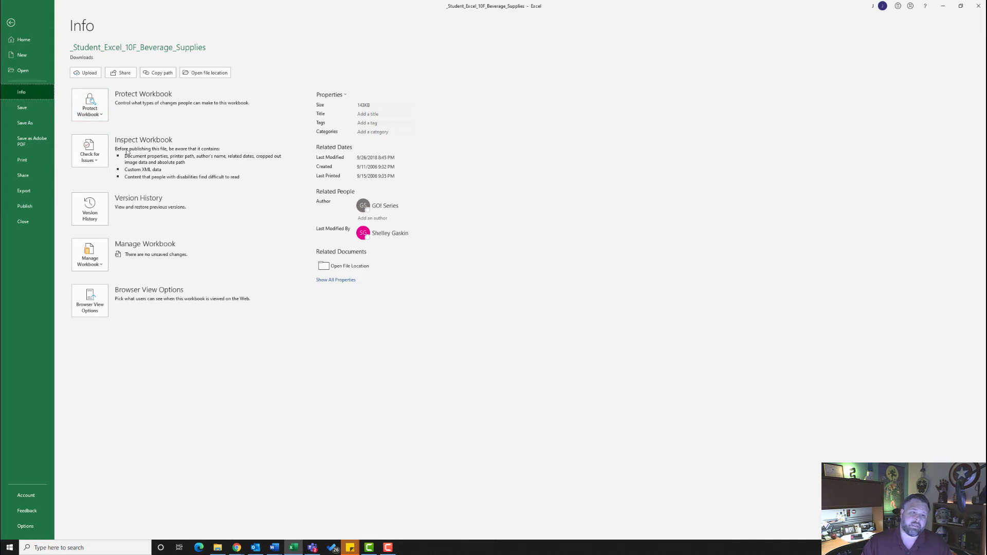
left_click(98, 160)
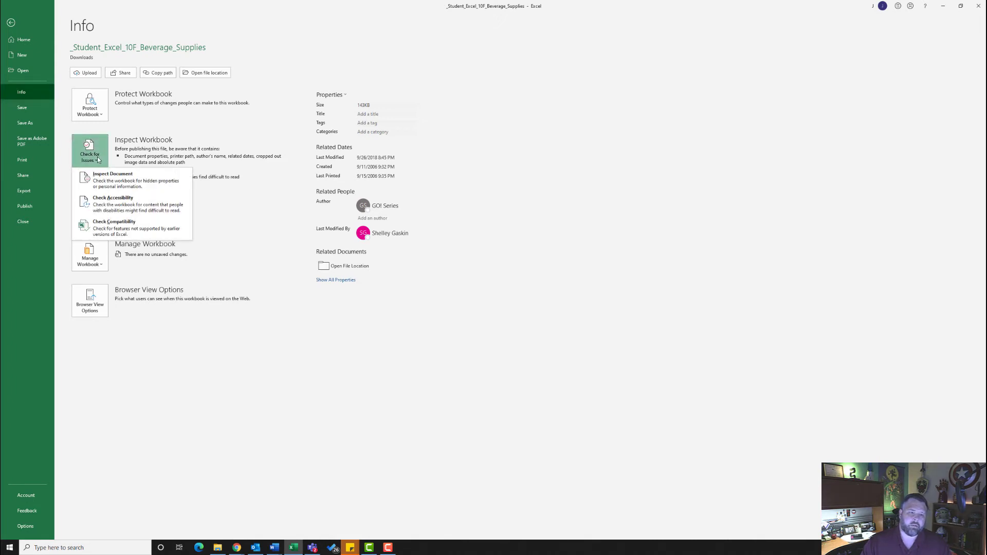
left_click(121, 207)
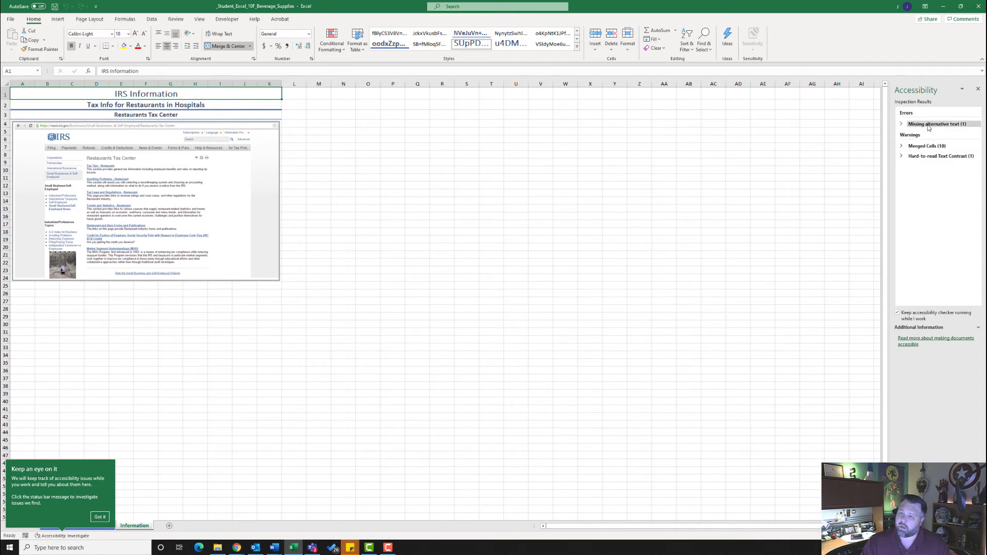
- Add the alt text 'Iced tea glasses' to Picture 5 and close the Accessibility pane
left_click(907, 126)
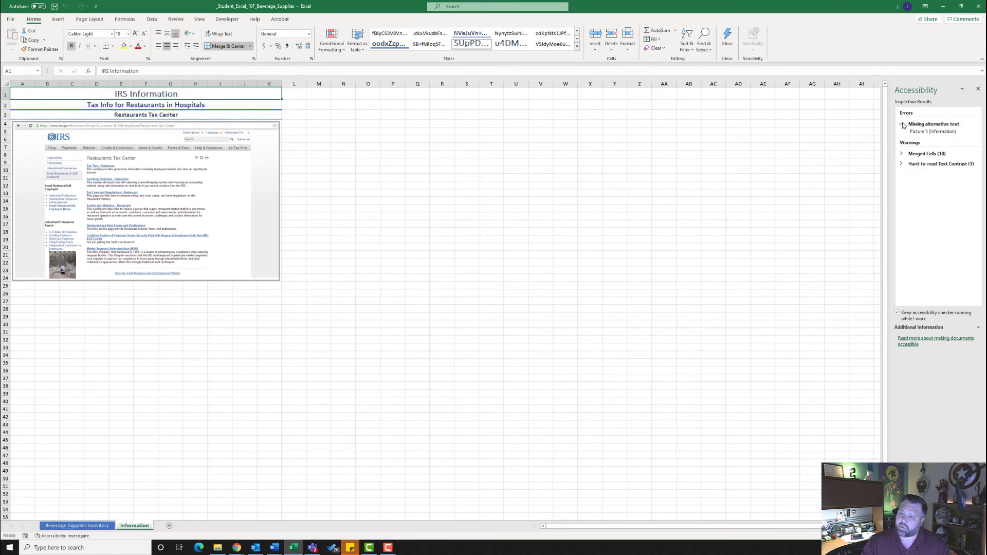
left_click(931, 132)
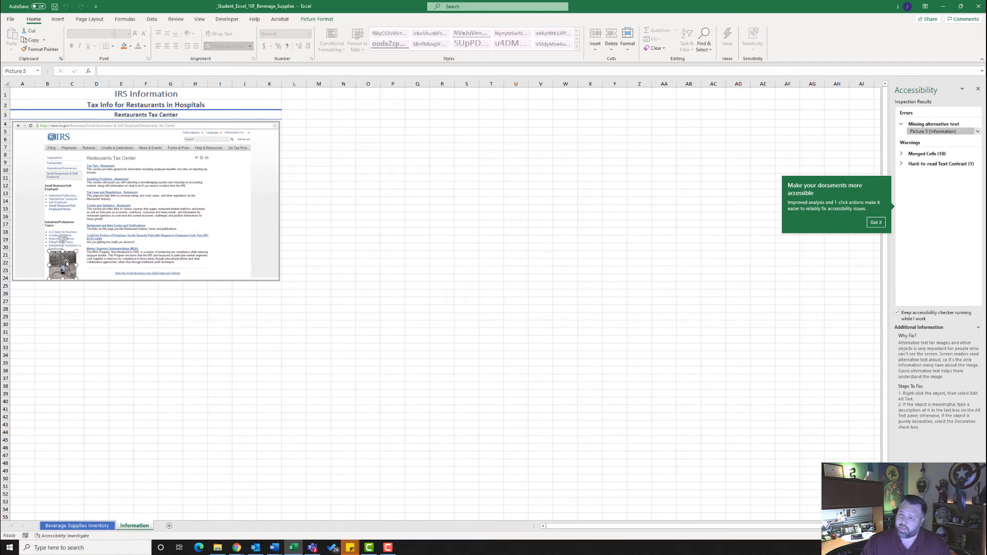
left_click(978, 131)
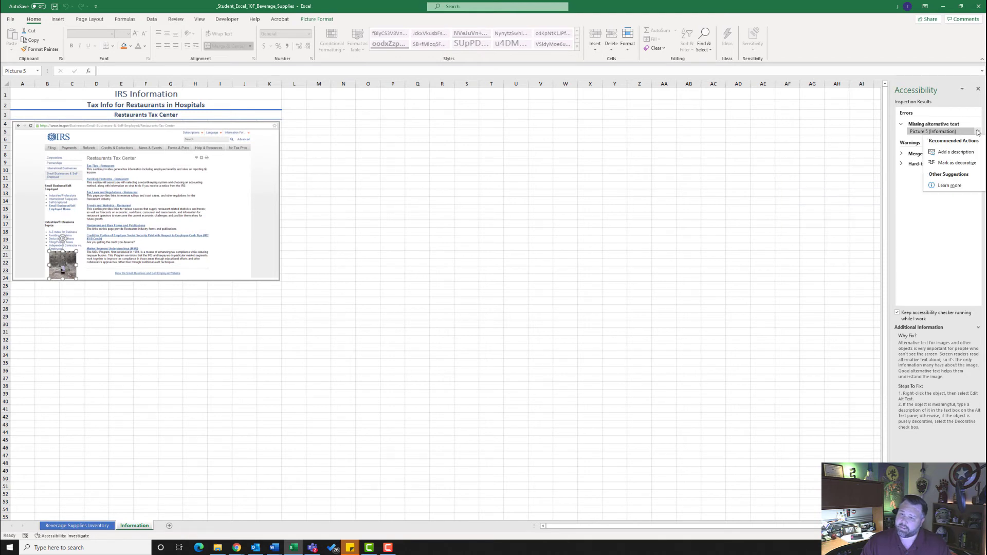
left_click(980, 131)
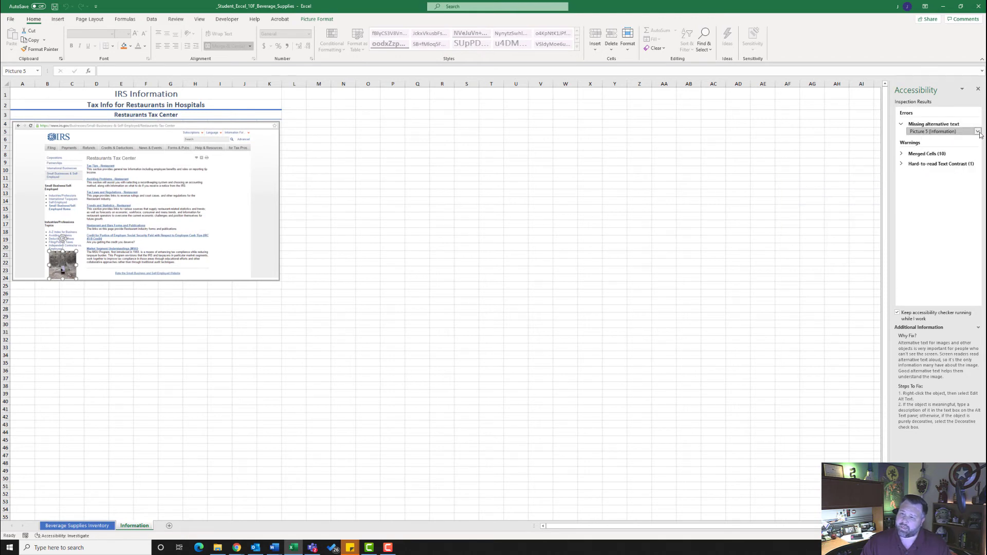
left_click(980, 132)
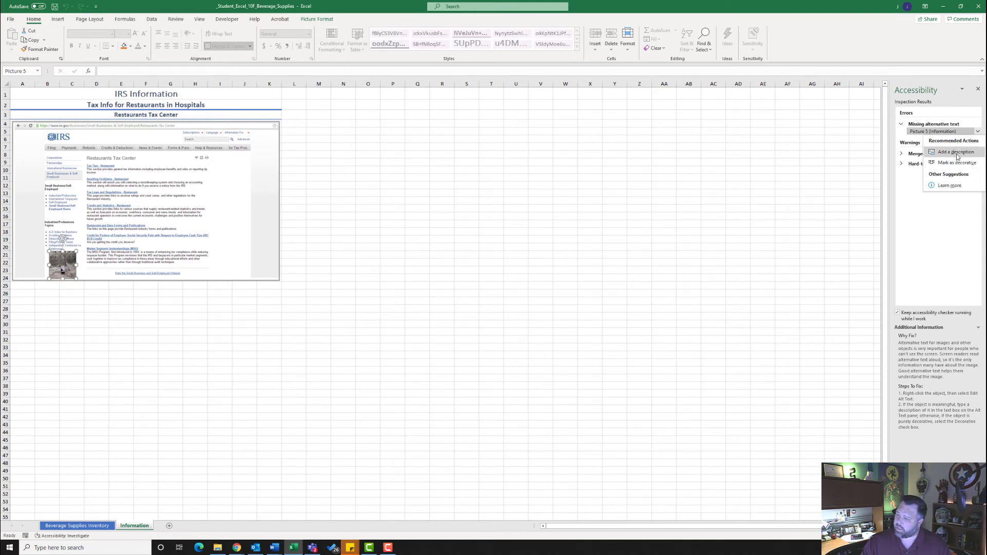
left_click(955, 154)
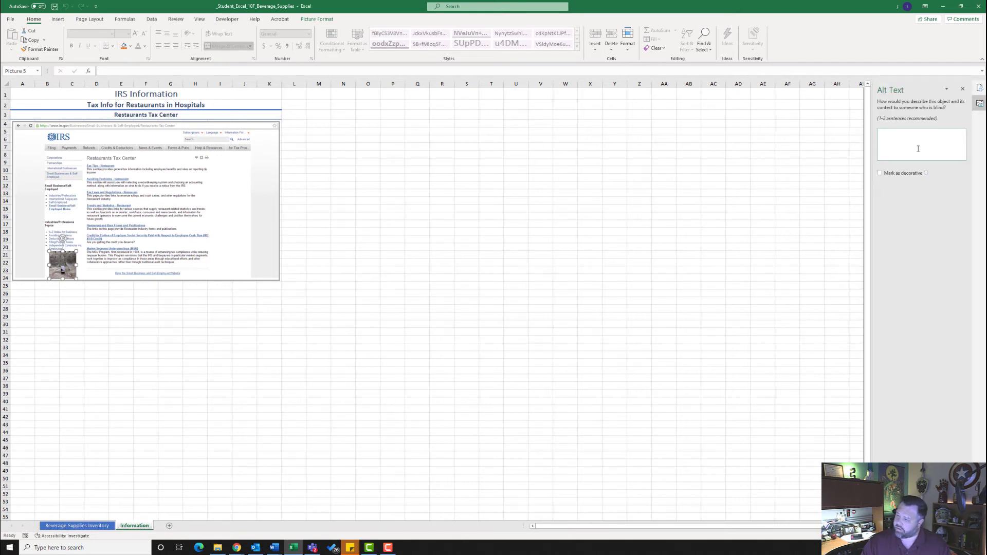
left_click(919, 149)
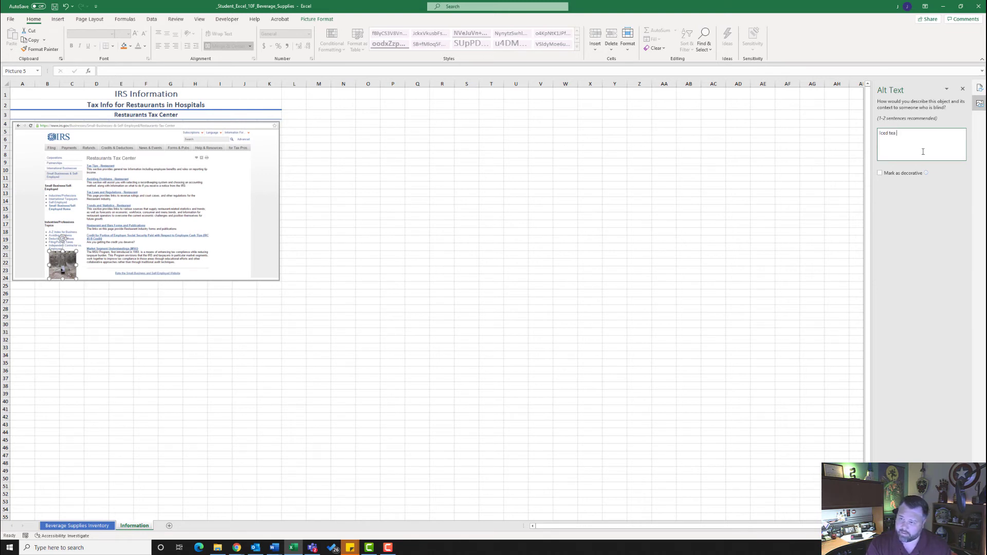
type("g")
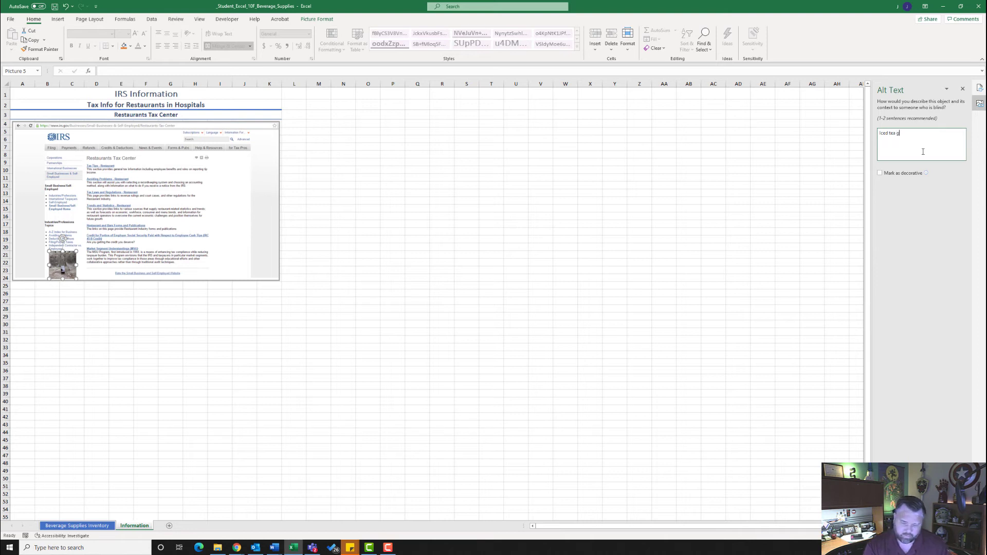
type("lasses")
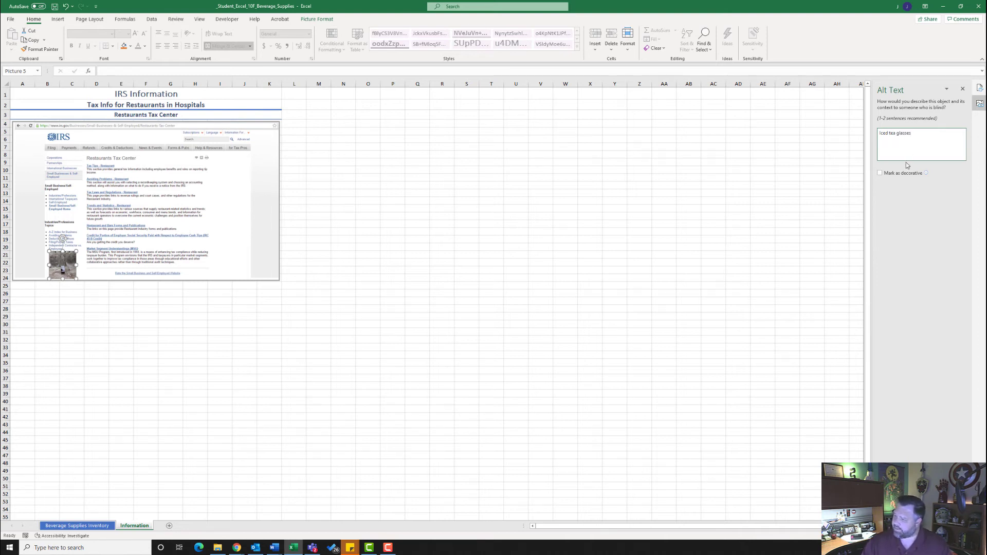
left_click(963, 90)
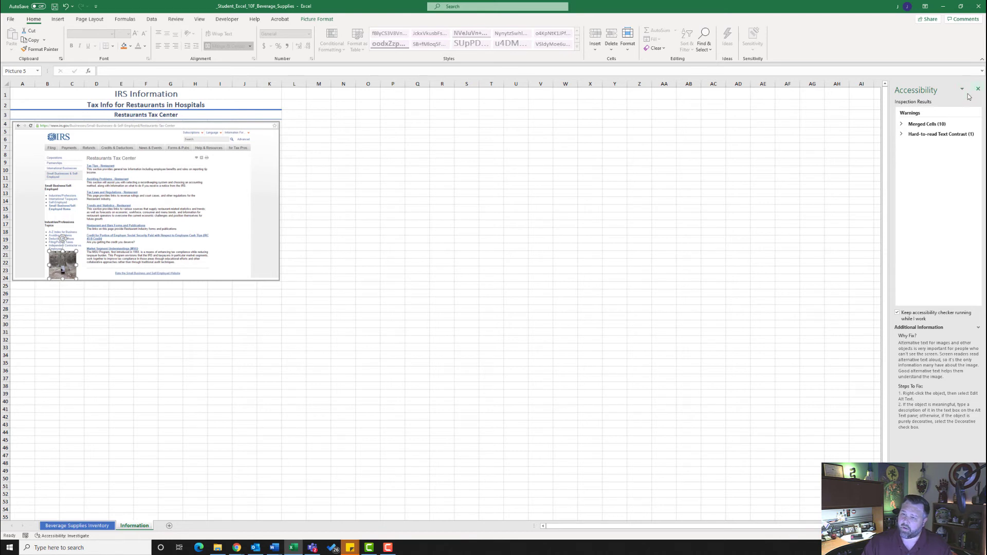
left_click(978, 91)
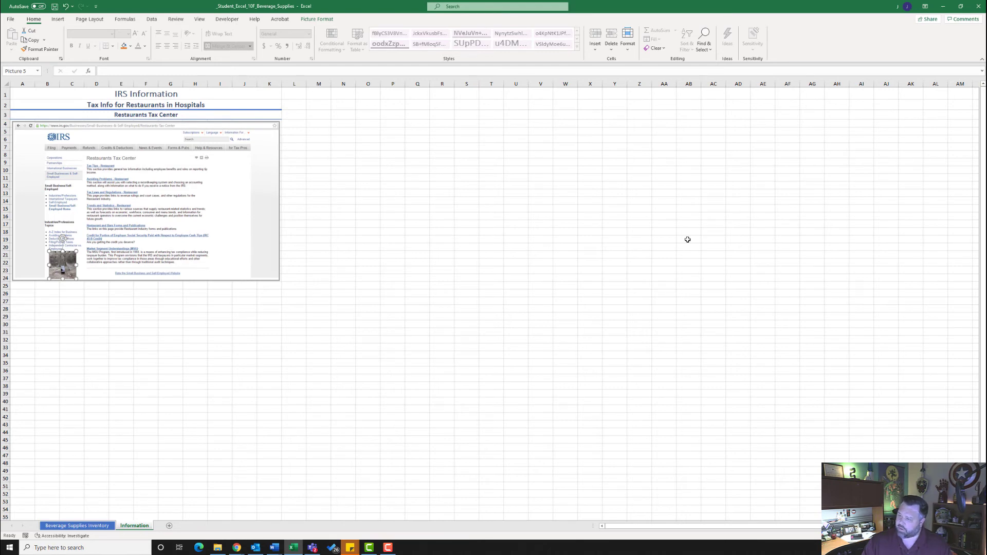
- Group all sheets starting from the Beverage Supplies Inventory tab for page layout editing
left_click(85, 527)
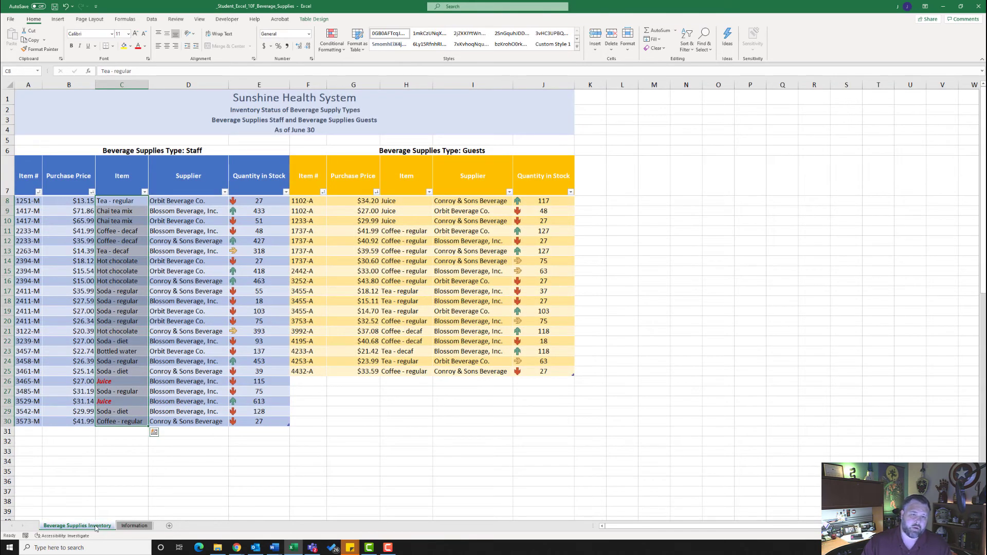
right_click(83, 527)
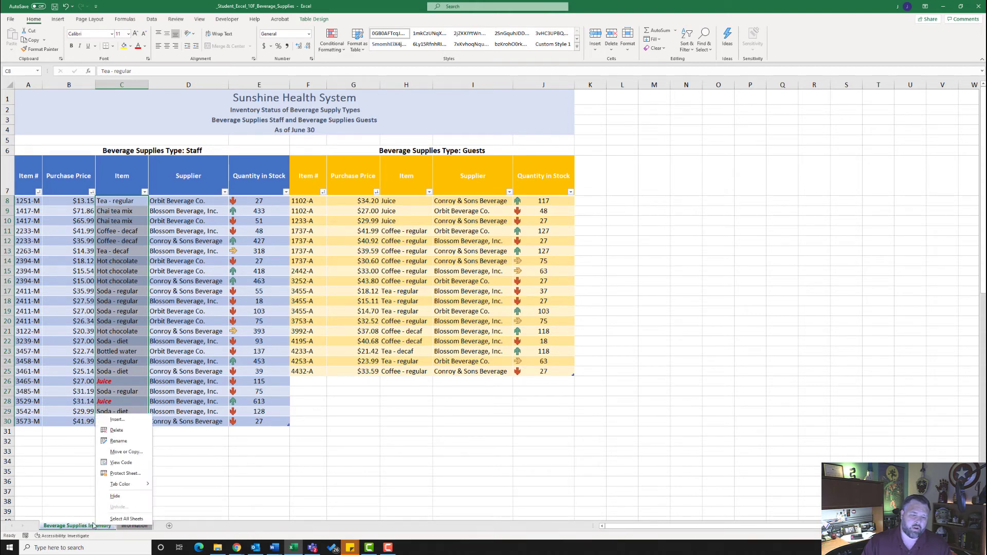
left_click(125, 519)
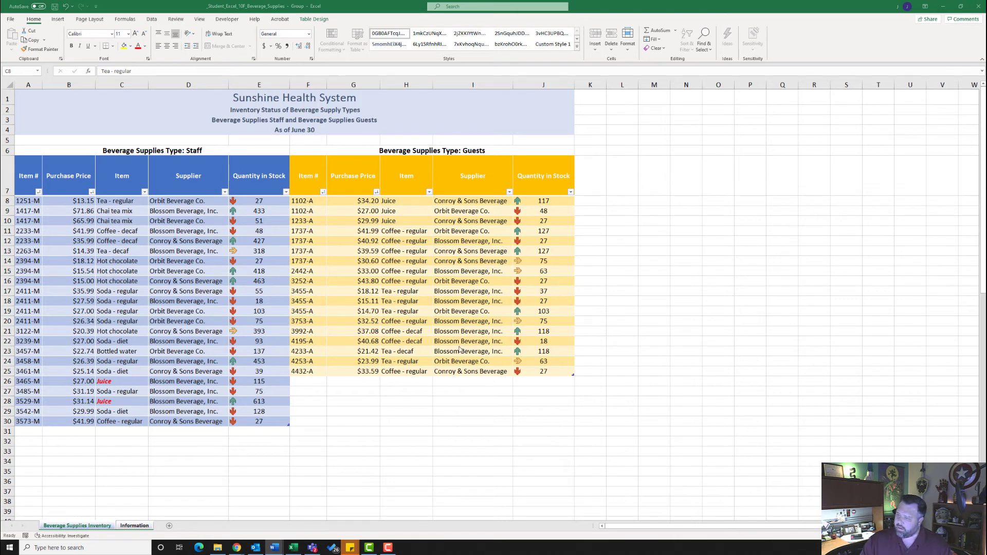
left_click(89, 19)
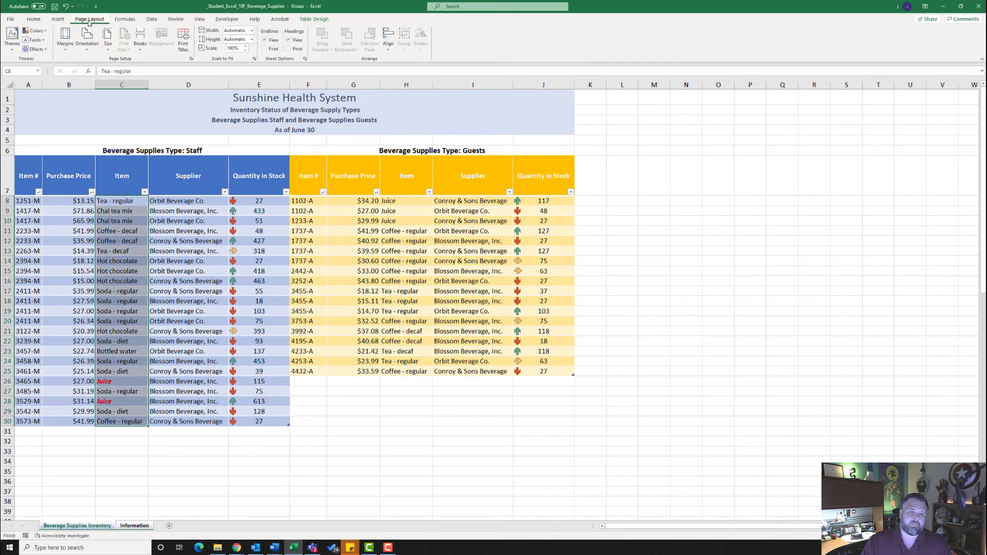
- Create a custom header with the e10F_Logo picture centred and a 'Created by' author credit right
left_click(191, 60)
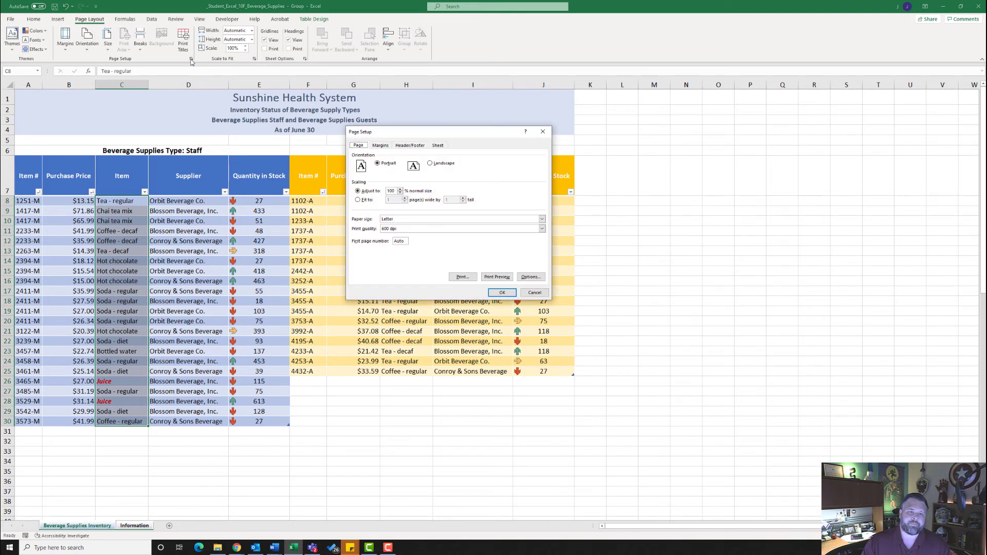
left_click(407, 146)
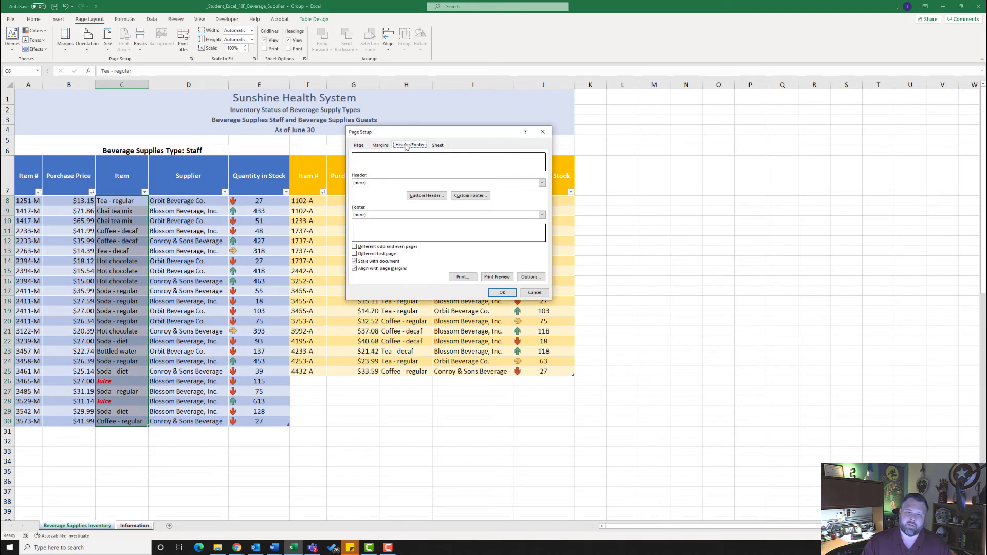
left_click(430, 201)
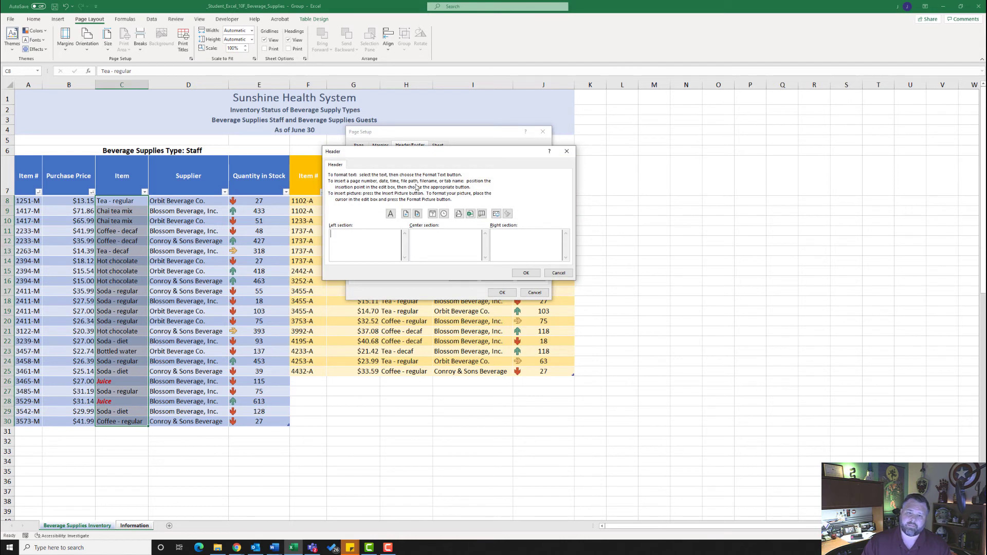
left_click(445, 238)
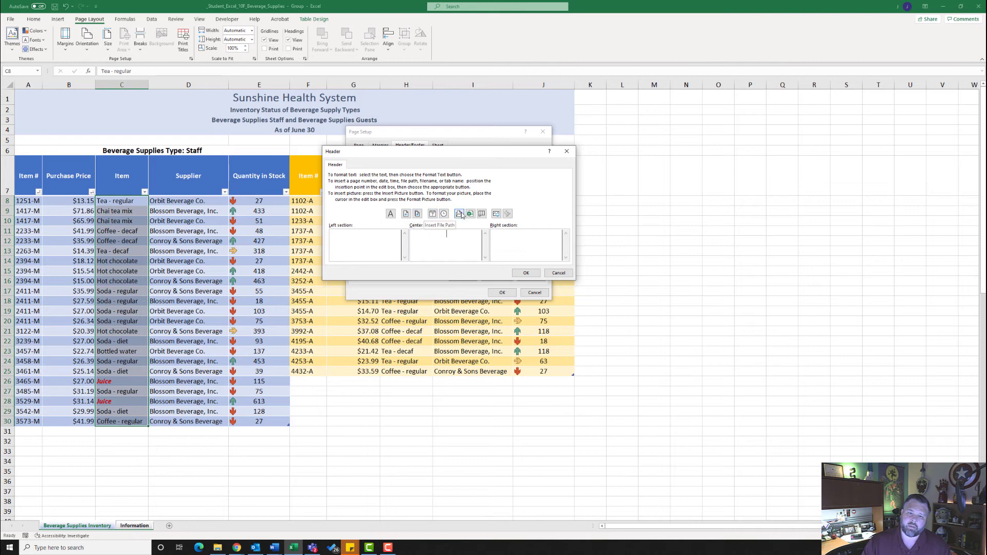
left_click(497, 215)
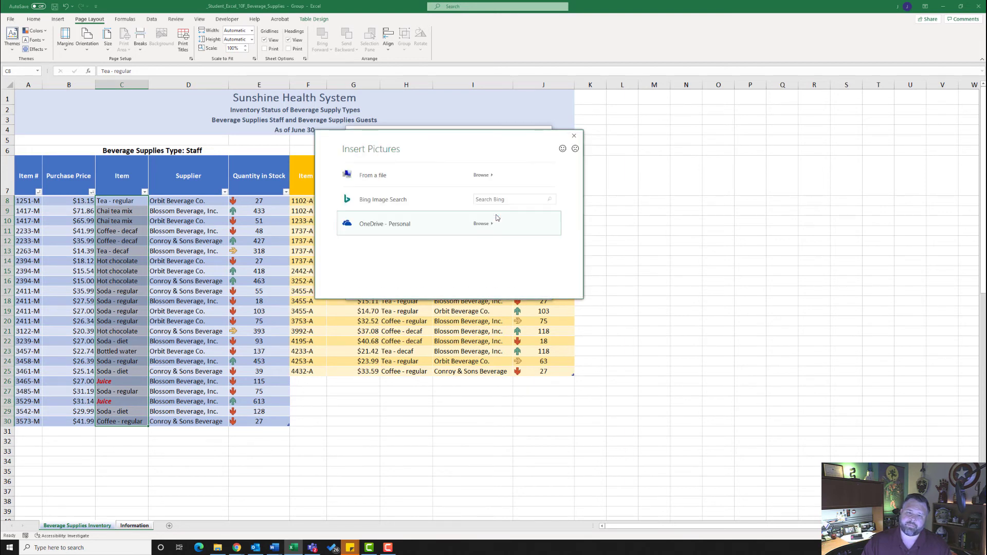
left_click(478, 176)
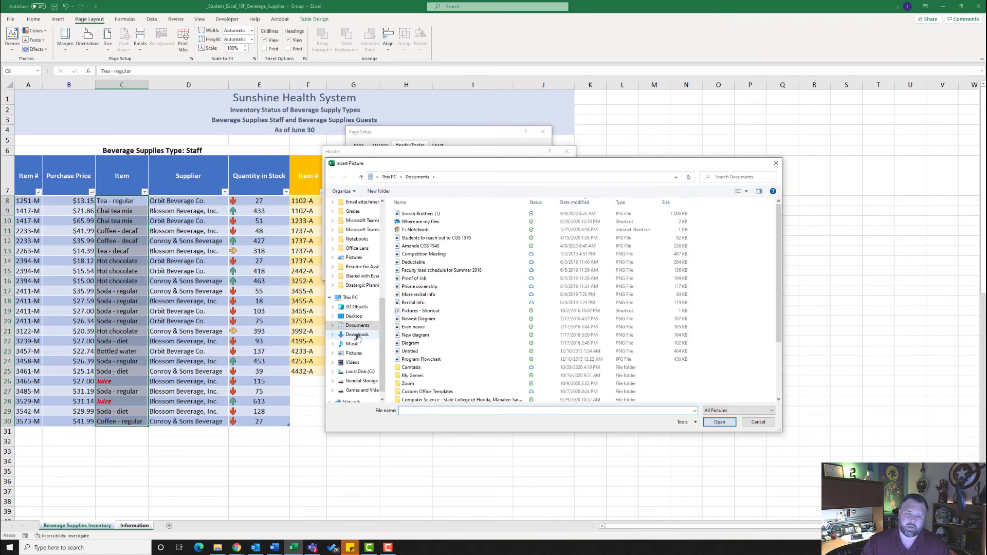
left_click(358, 335)
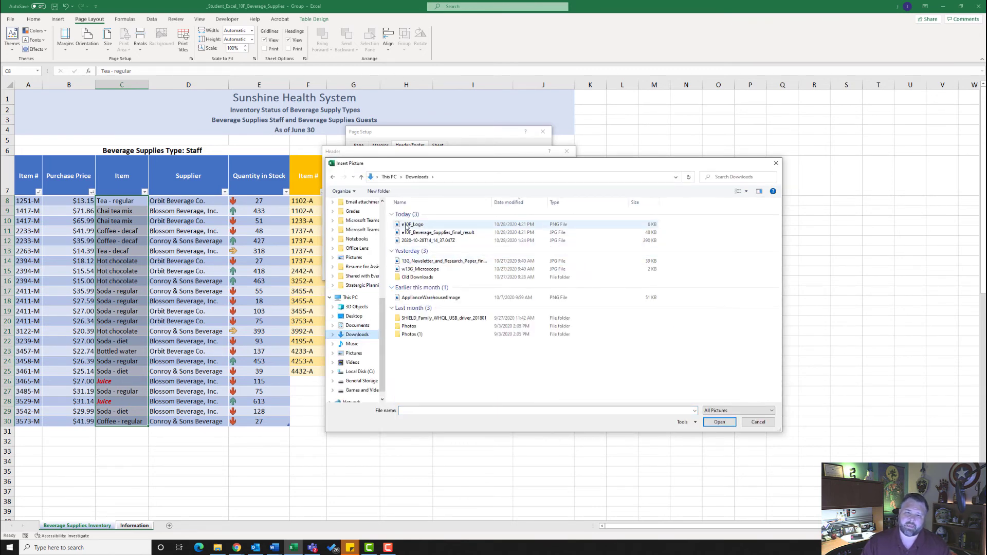
left_click(420, 224)
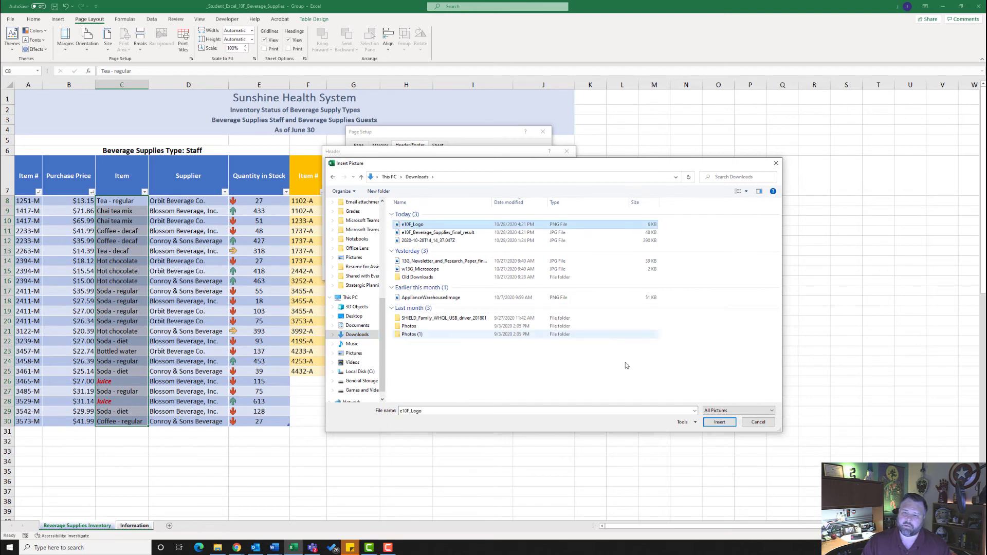
left_click(722, 425)
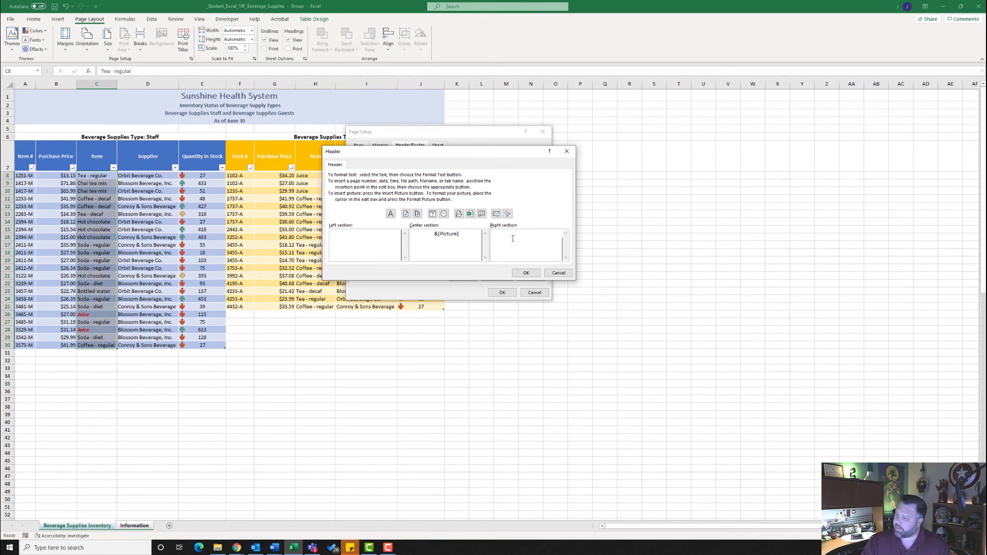
type("Create")
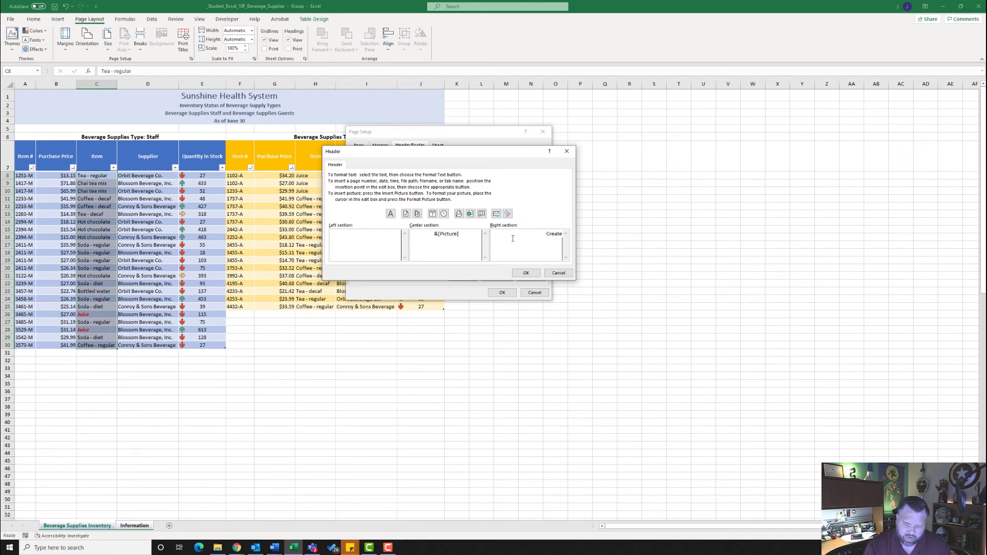
type("d b")
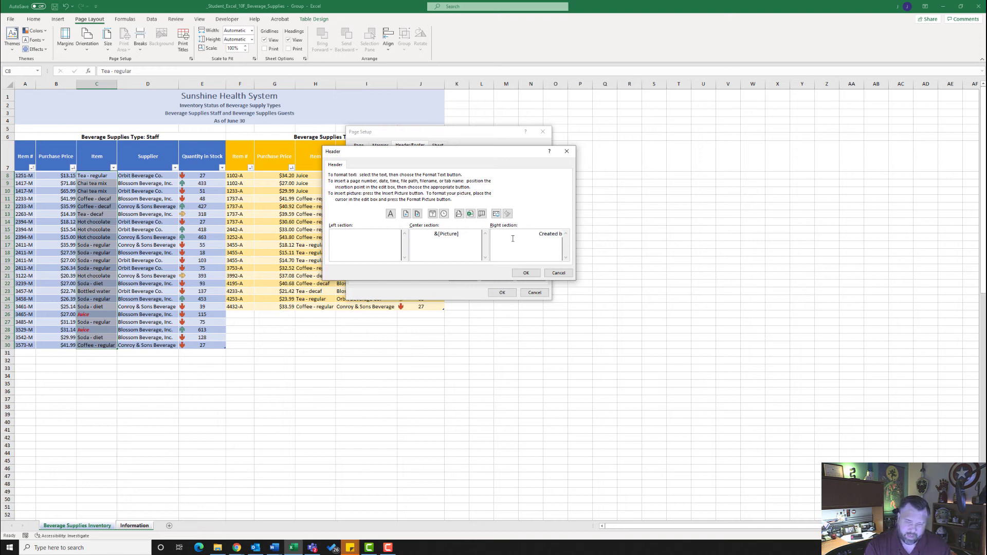
type("y Pat")
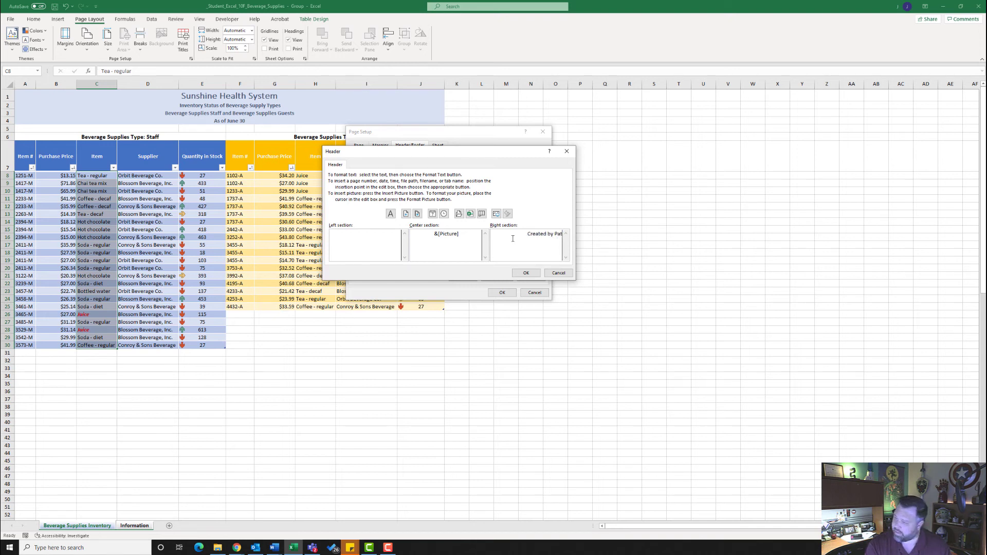
type(" She")
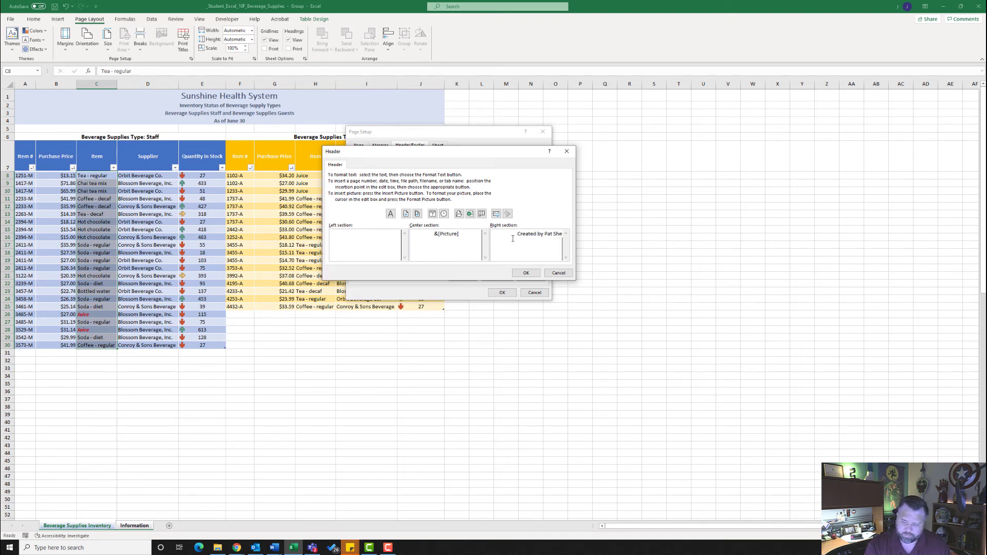
type("pard")
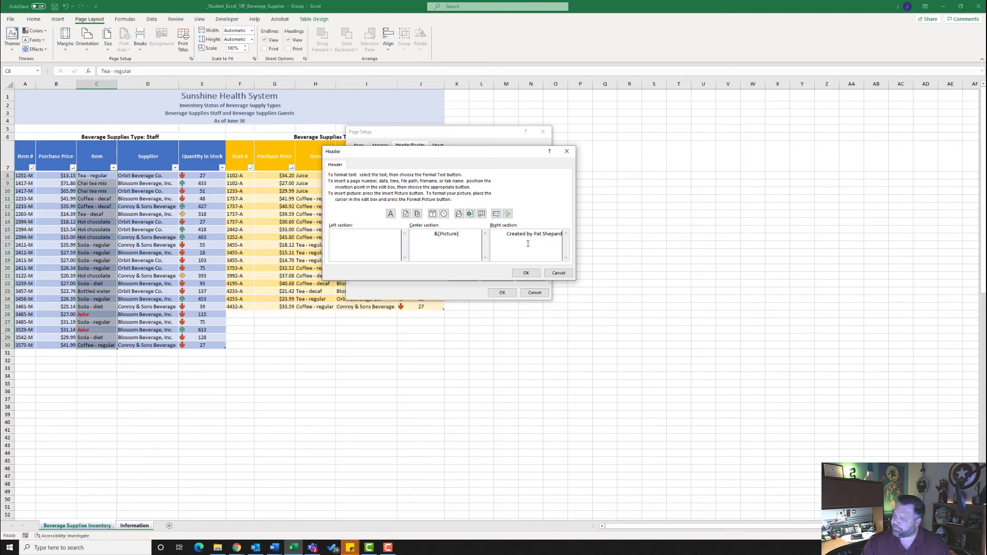
left_click(526, 272)
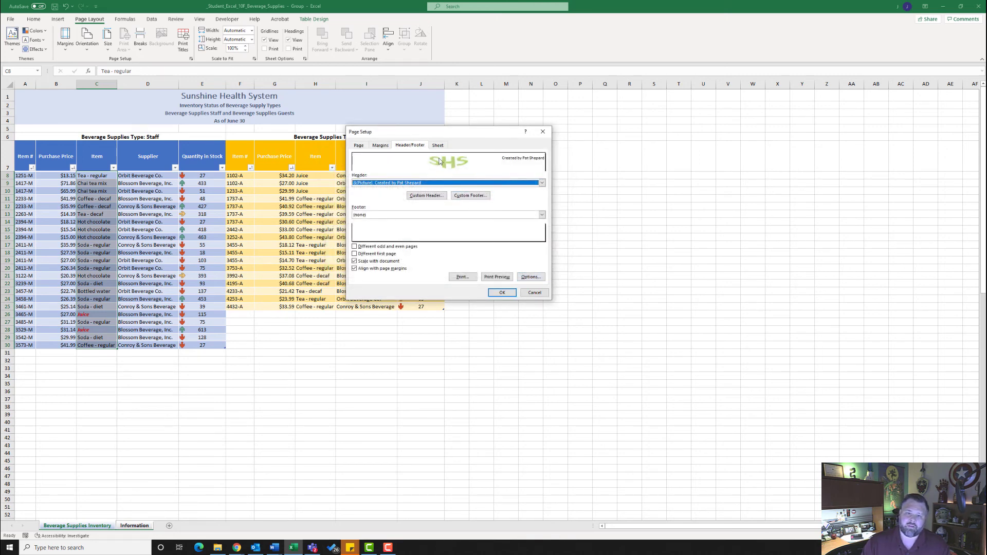
- Add the file name to the footer's left section and close Page Setup
left_click(471, 196)
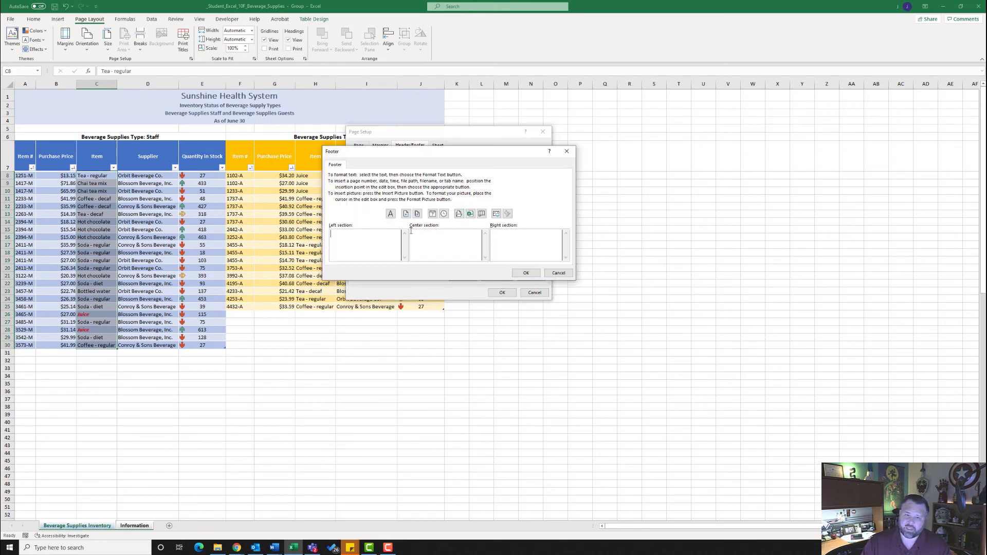
left_click(471, 213)
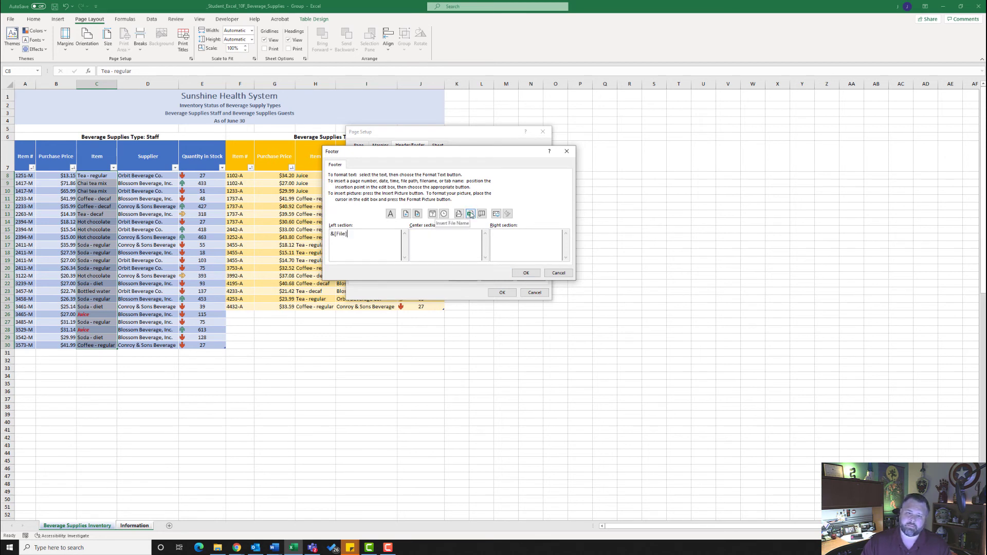
left_click(526, 273)
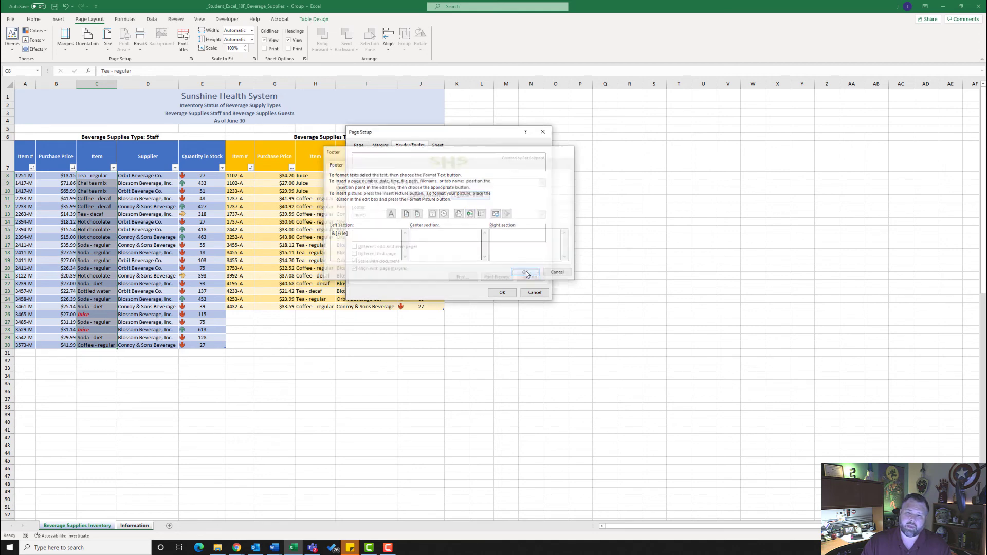
left_click(503, 292)
scroll(483, 292, "up", 2)
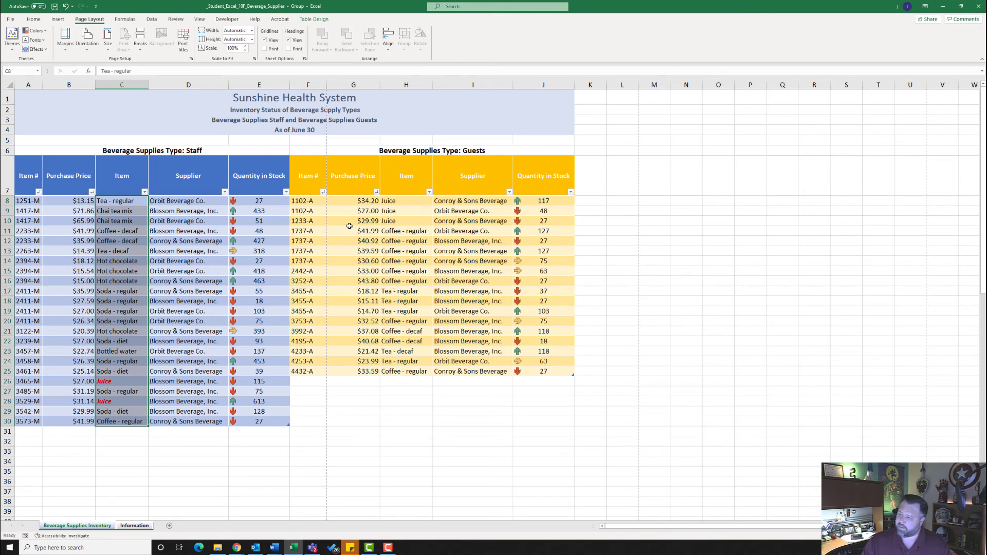
- Set the grouped sheets to landscape orientation
left_click(51, 101)
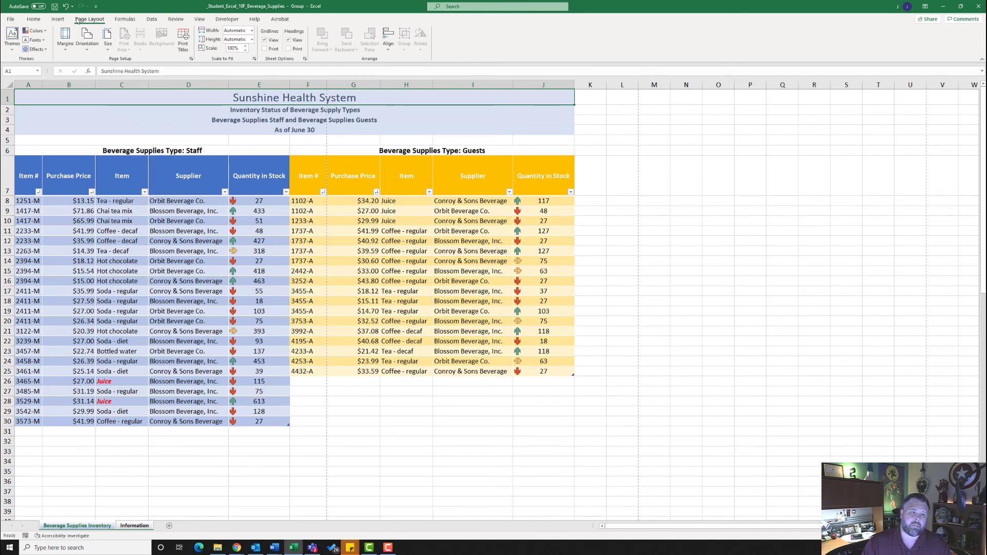
left_click(89, 48)
left_click(88, 83)
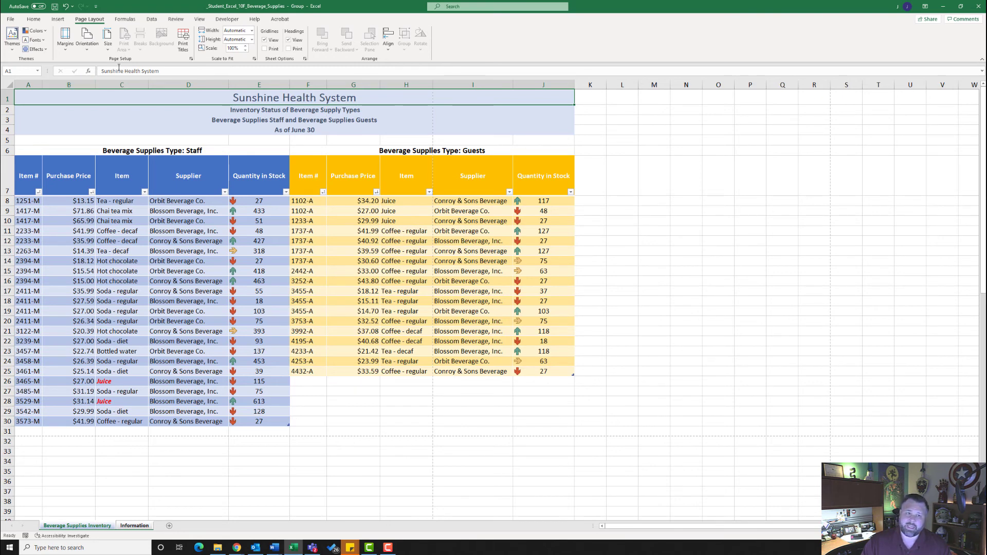
- Scale to fit 1 page wide by 1 tall and center the sheet horizontally
left_click(255, 60)
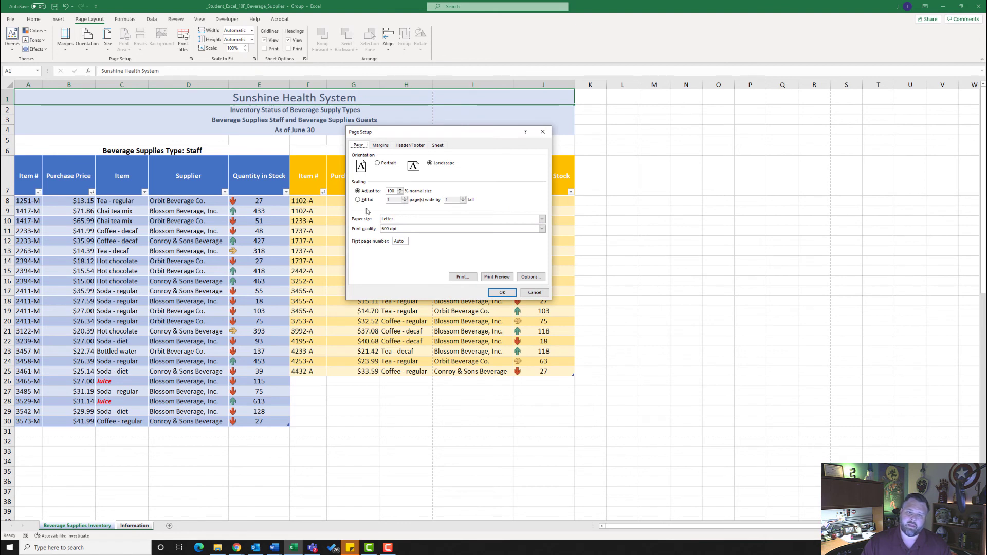
left_click(358, 200)
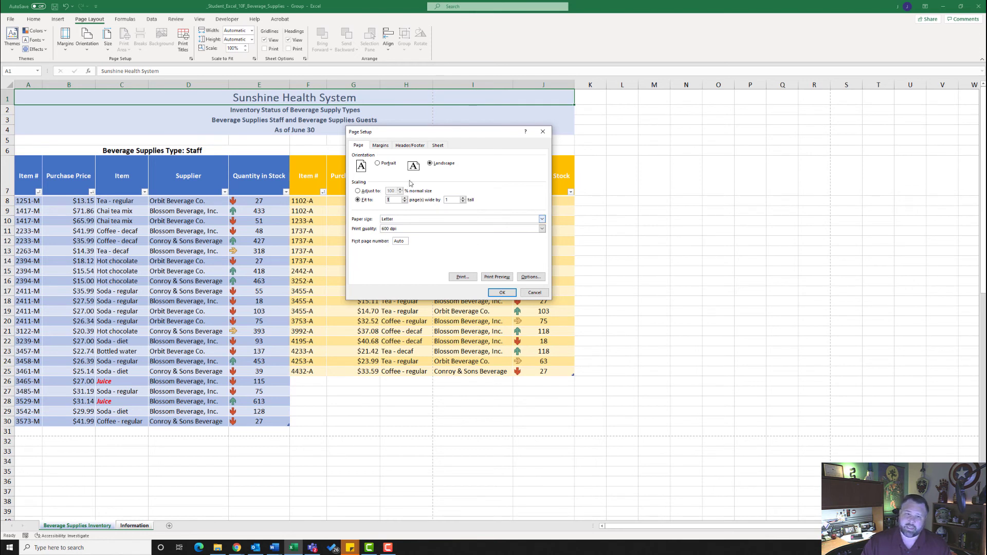
left_click(381, 146)
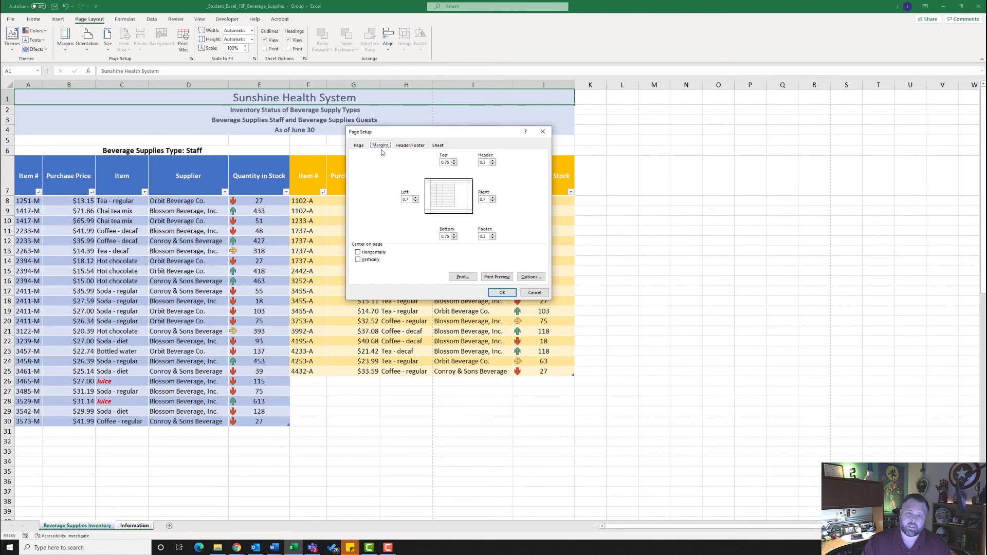
left_click(359, 252)
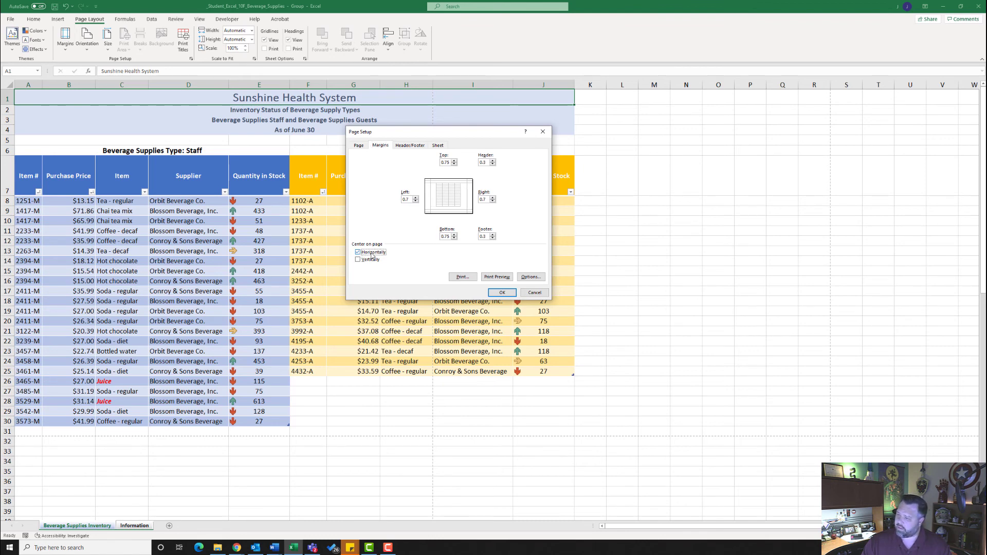
left_click(502, 293)
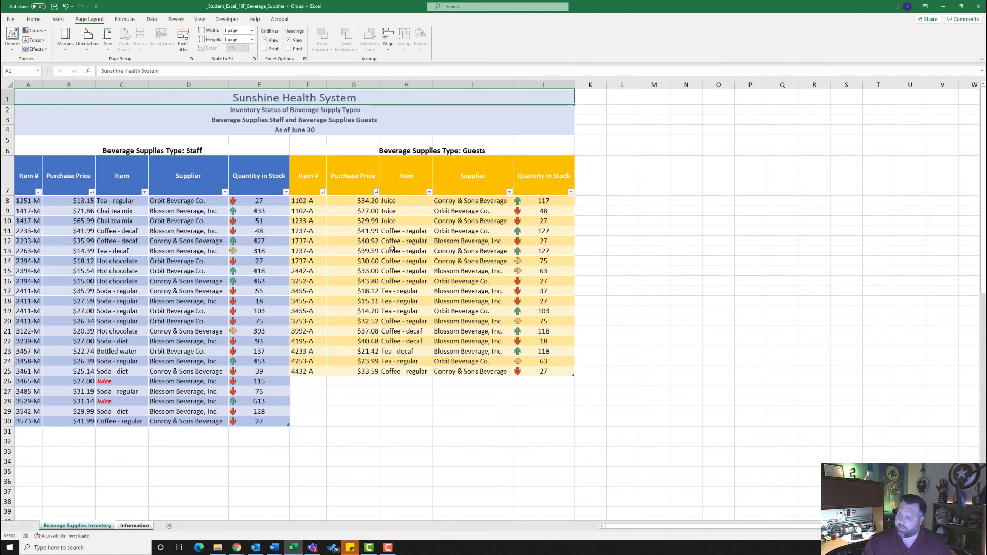
- Show all document properties and enter tags 'beverage supplies' and subject 'cgs'
left_click(12, 20)
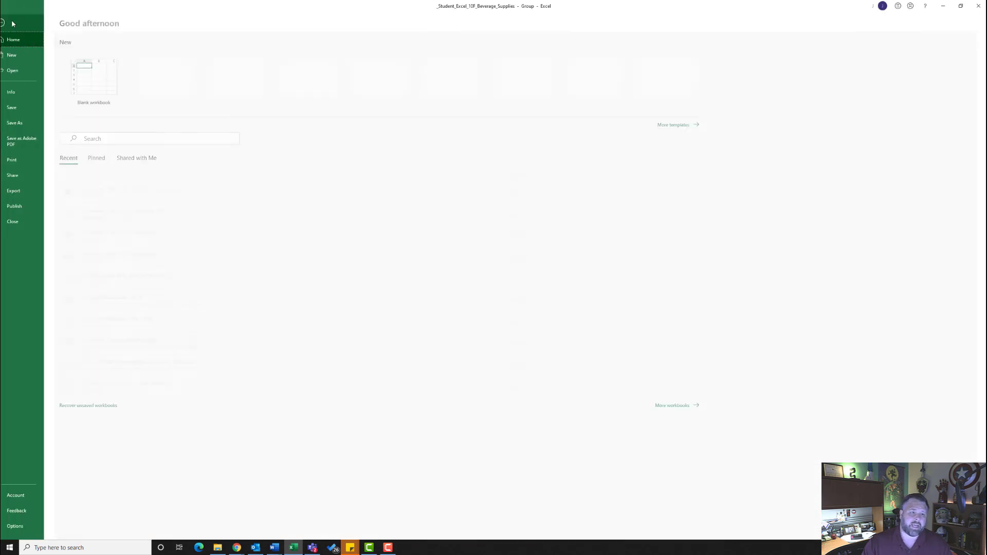
left_click(24, 97)
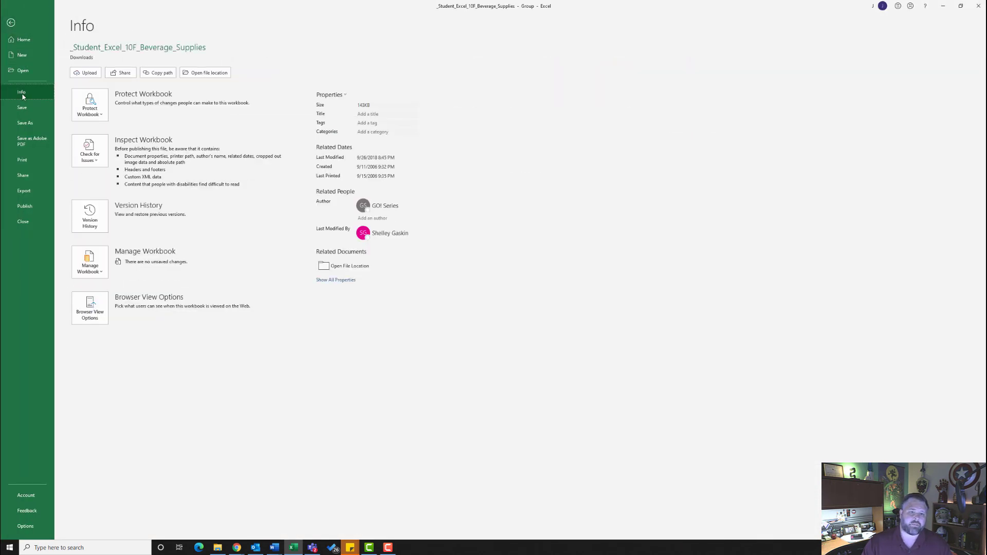
left_click(340, 280)
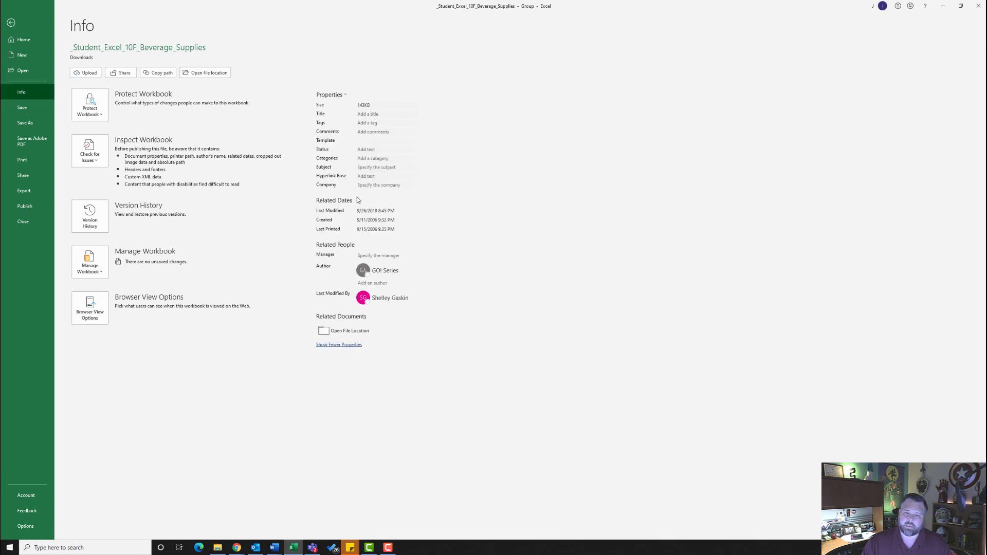
left_click(363, 123)
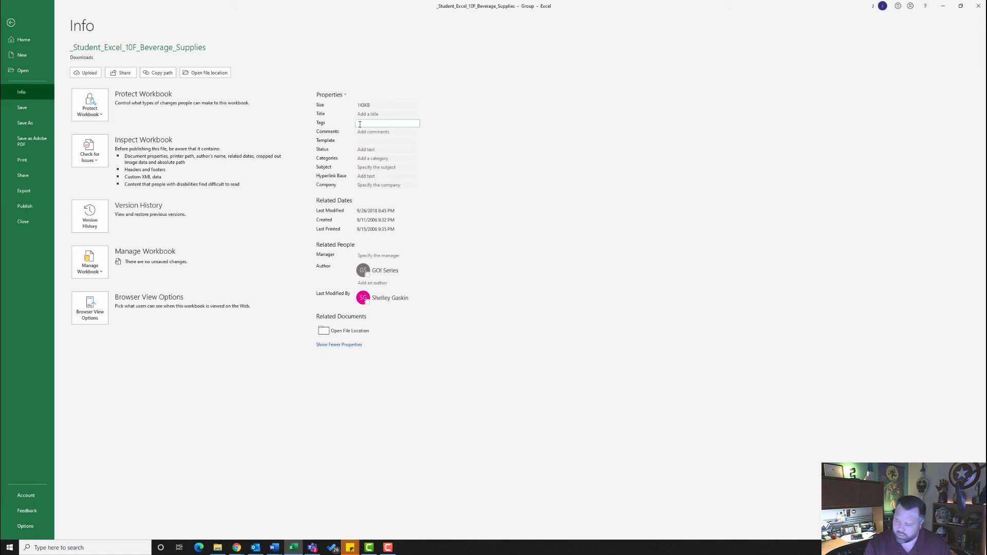
type("beverage supplies")
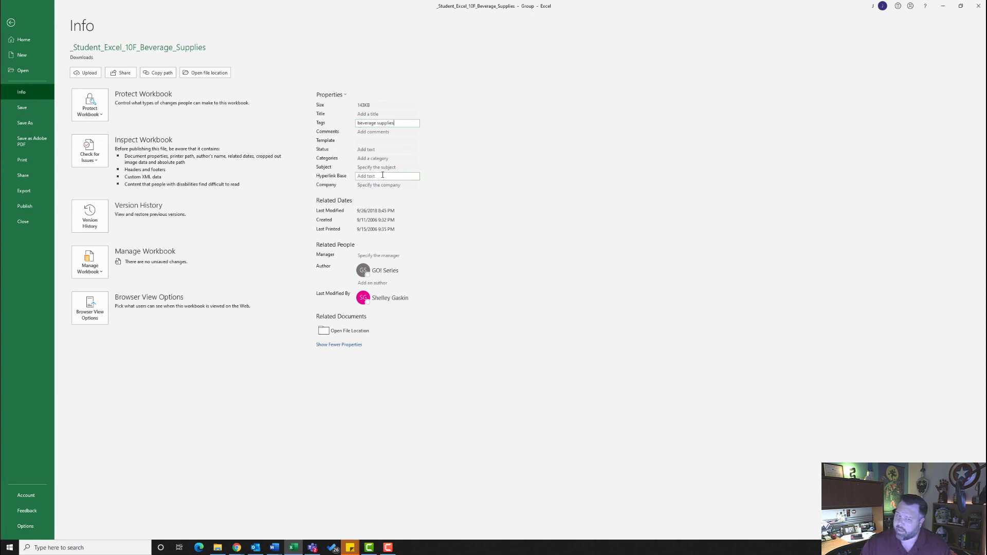
left_click(367, 168)
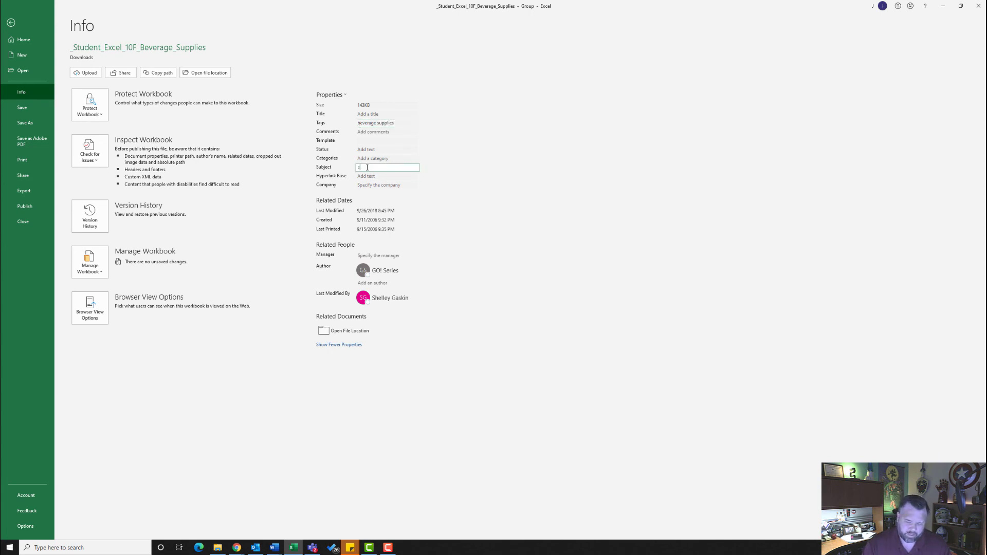
- Remove the GO! Series author and add your own name as author
left_click(385, 282)
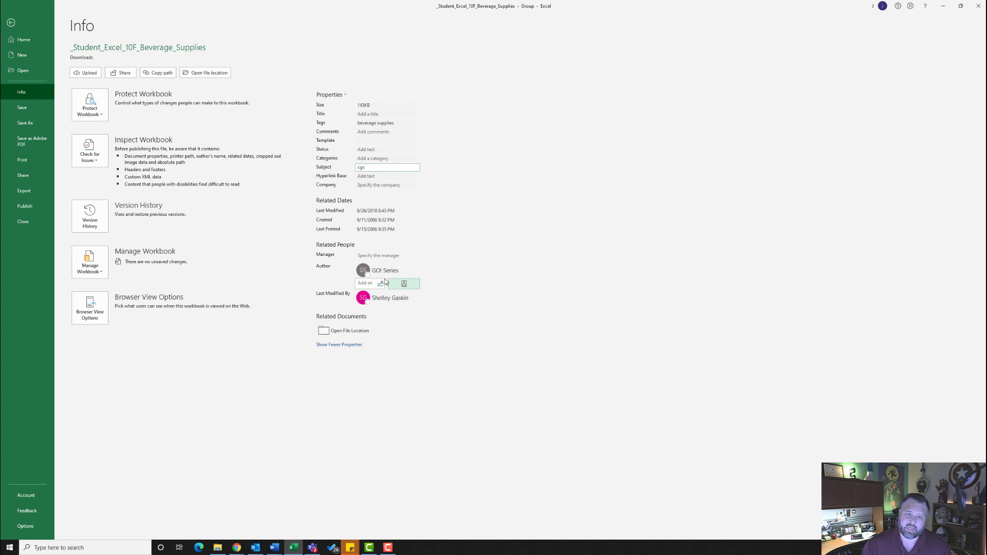
key("Escape")
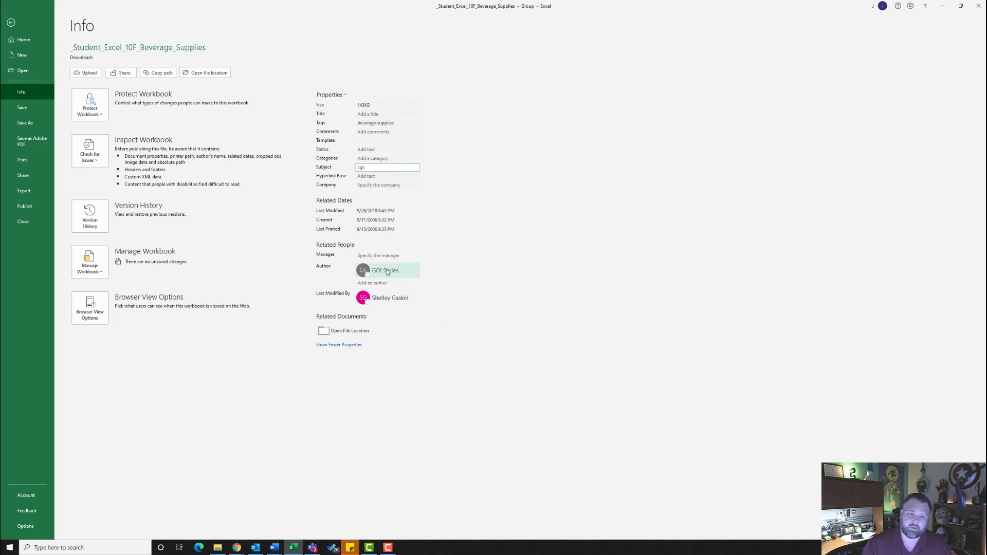
right_click(381, 273)
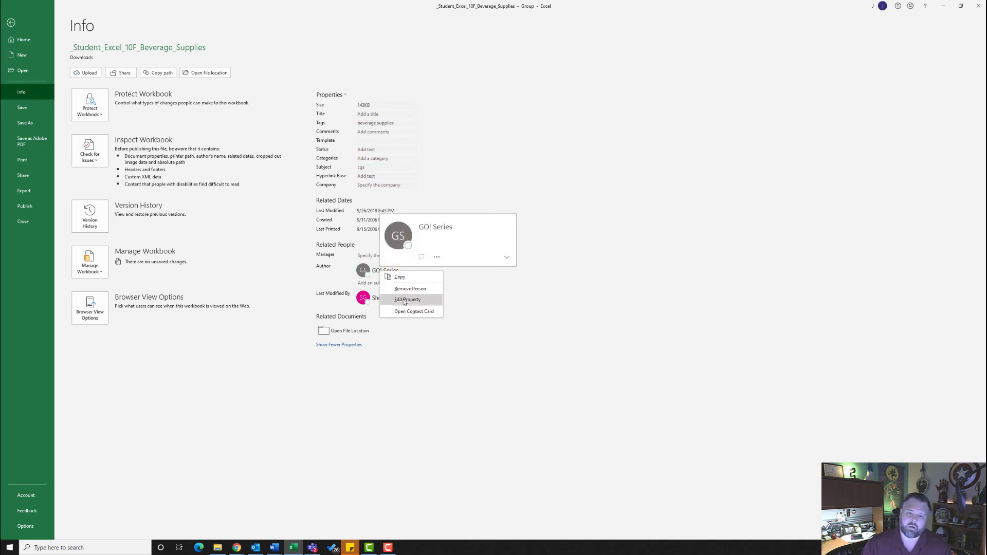
left_click(412, 292)
left_click(367, 268)
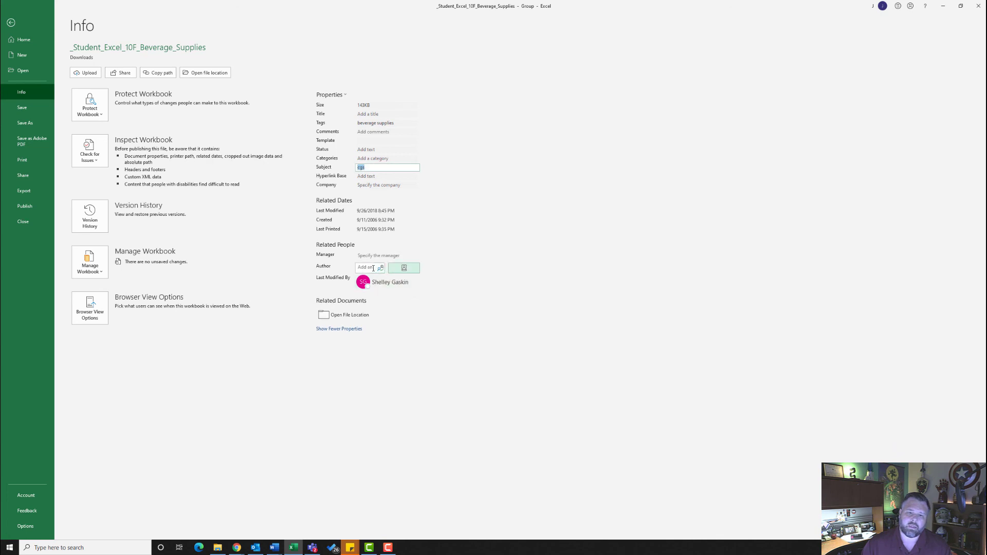
type("jason")
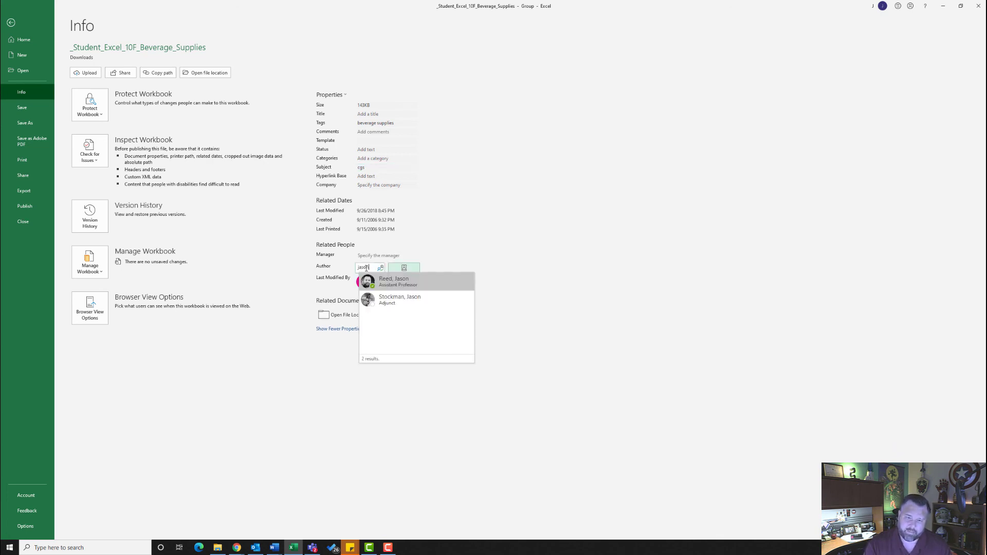
left_click(409, 300)
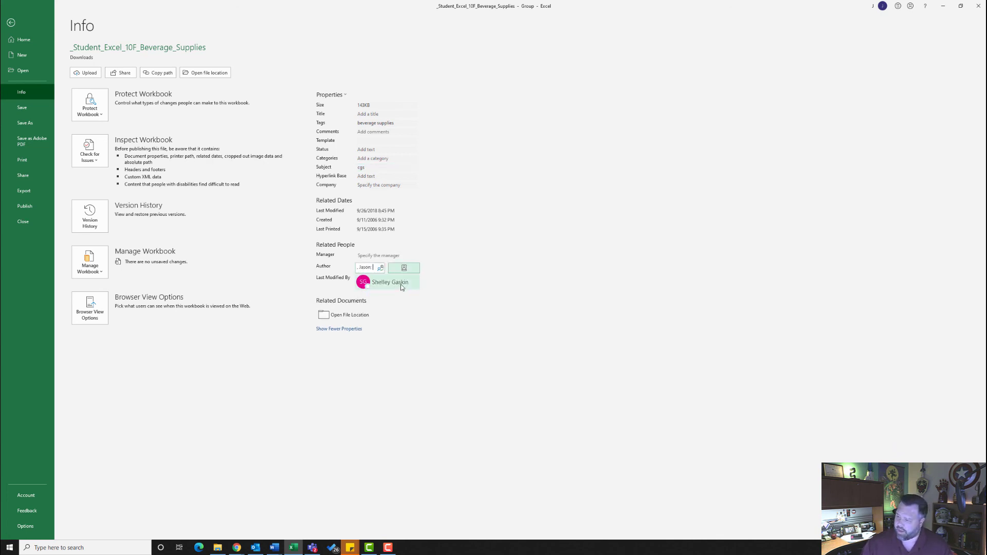
mouse_move(401, 287)
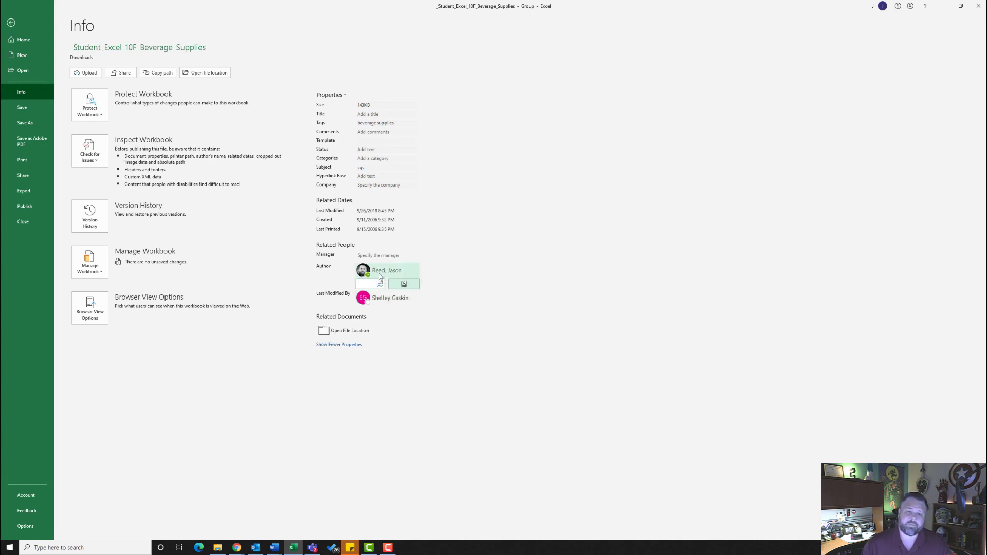
- Save the workbook and minimize Excel
left_click(25, 108)
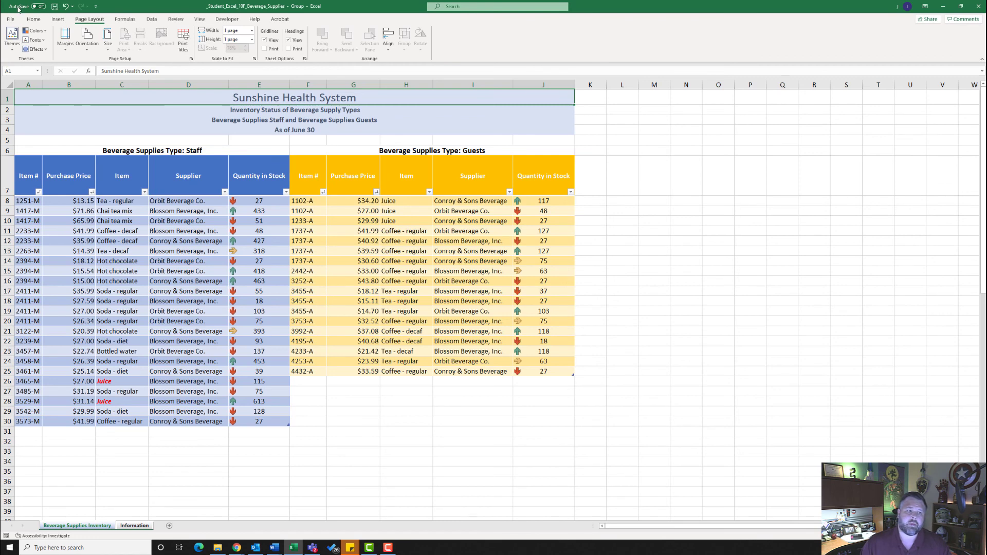
left_click(14, 21)
left_click(24, 116)
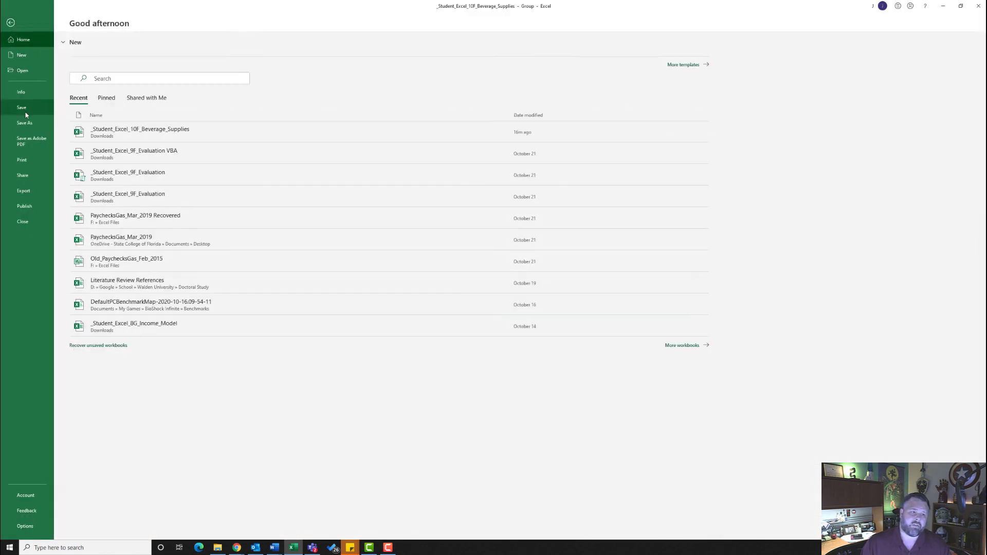
left_click(944, 6)
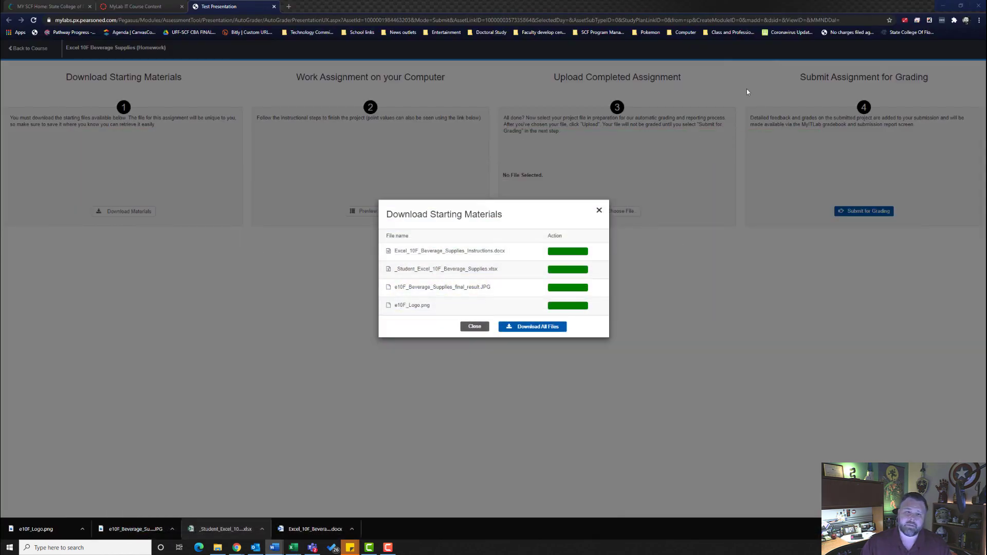
- Upload _Student_Excel_10F_Beverage_Supplies.xlsx from Downloads, submit it for grading, and close the page
left_click(599, 210)
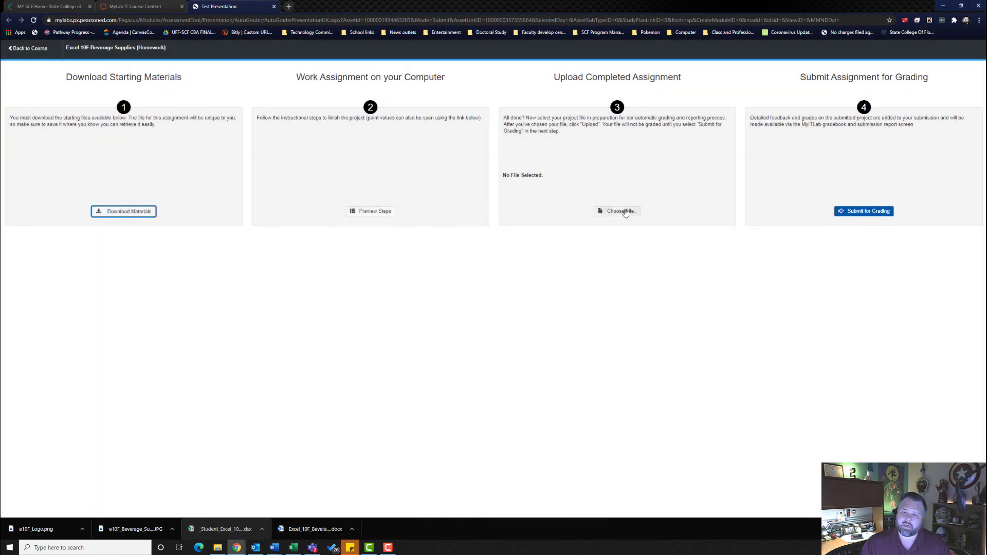
left_click(610, 212)
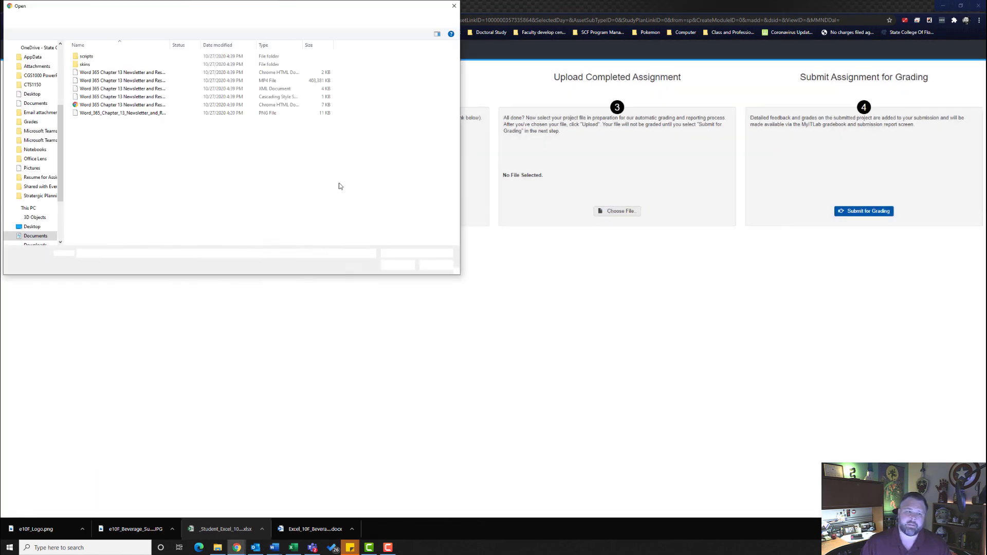
left_click(37, 246)
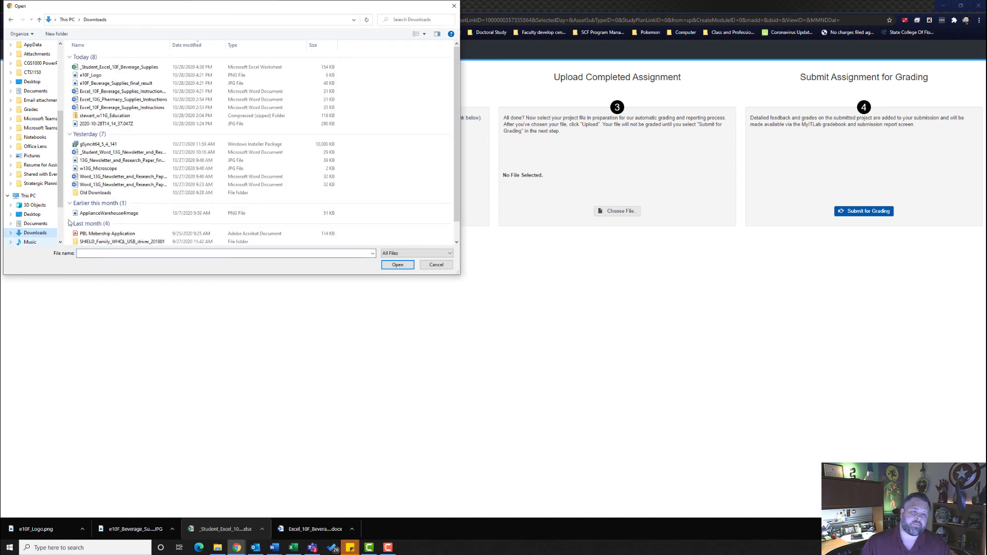
left_click(115, 68)
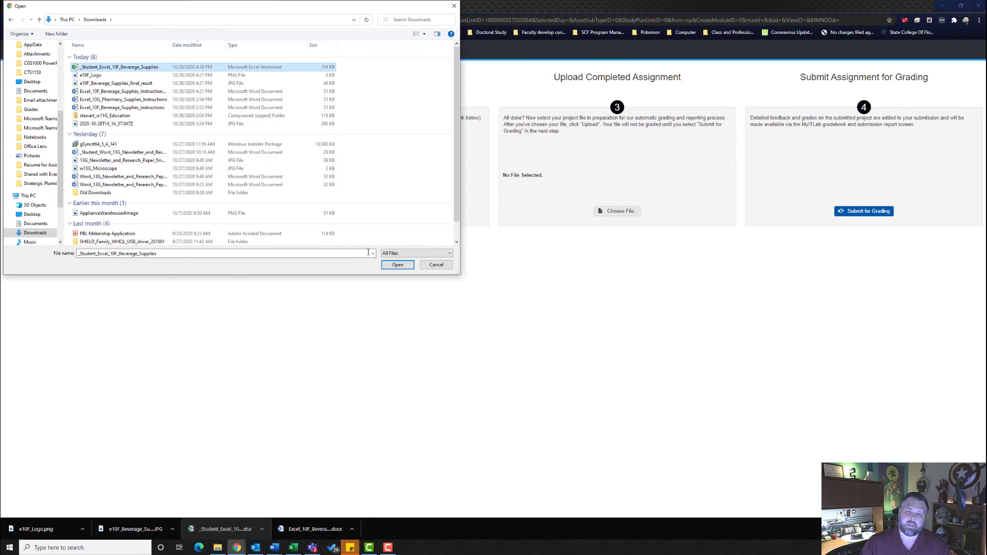
left_click(398, 264)
left_click(571, 213)
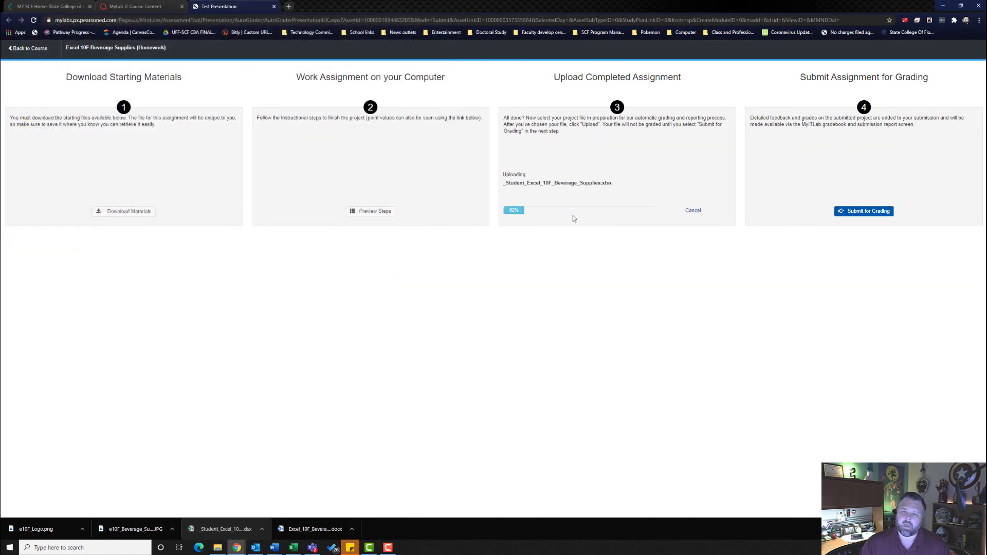
left_click(860, 213)
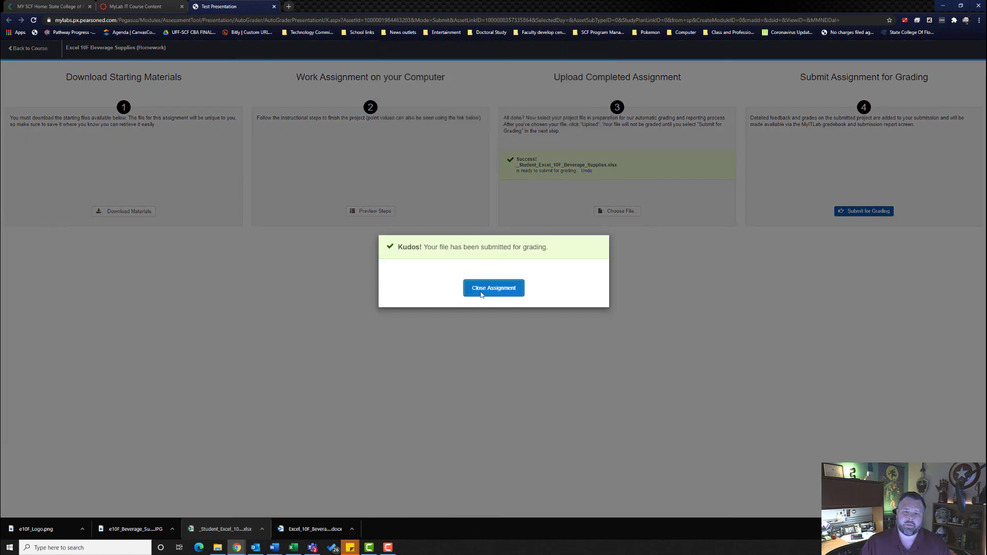
left_click(274, 6)
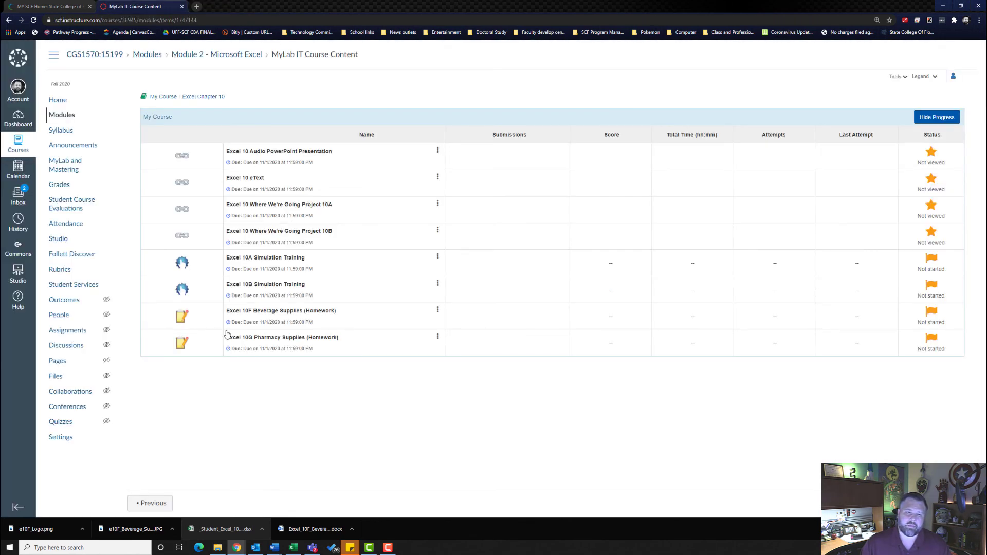
- Open Submission 1/1 of the Excel 10F Beverage Supplies homework and review its 100/100 score card
left_click(438, 312)
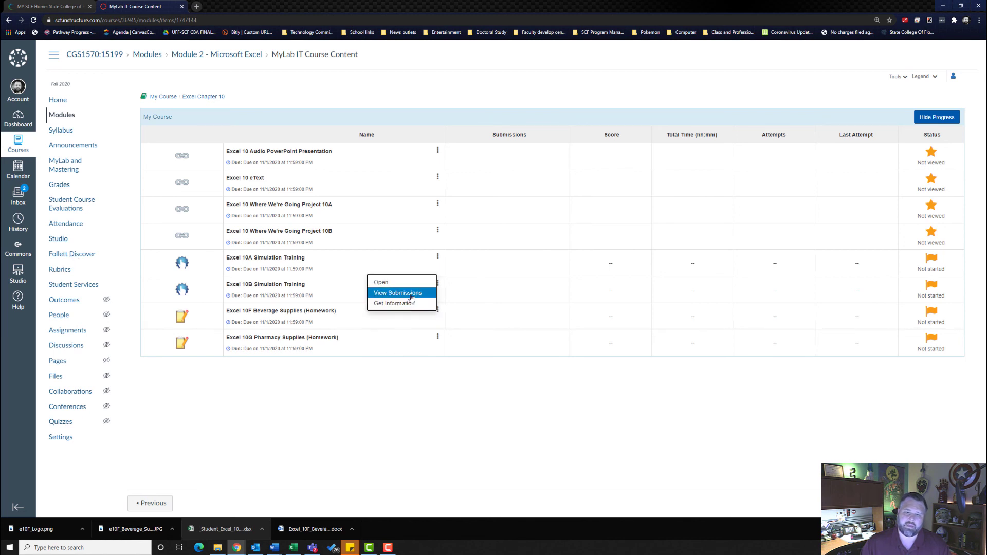
left_click(411, 294)
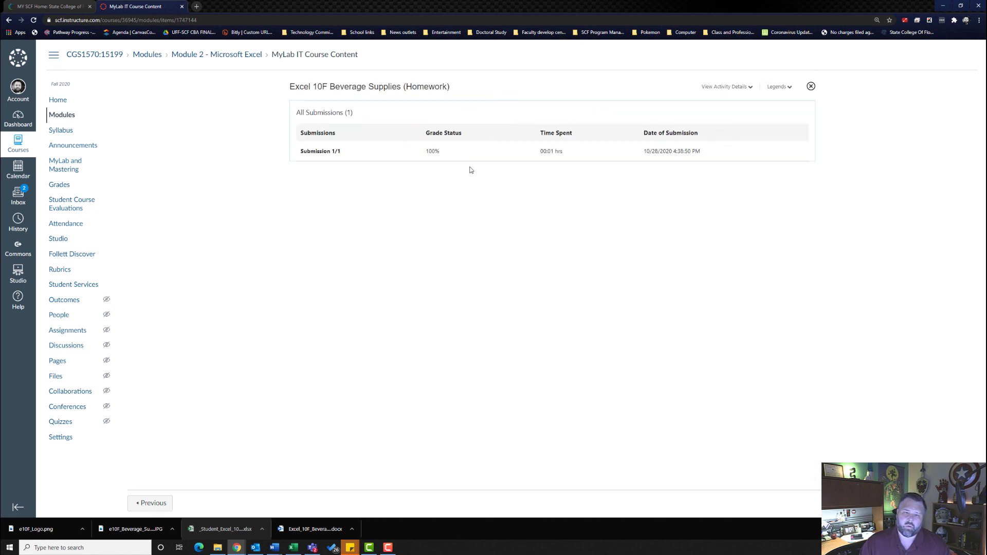
left_click(329, 152)
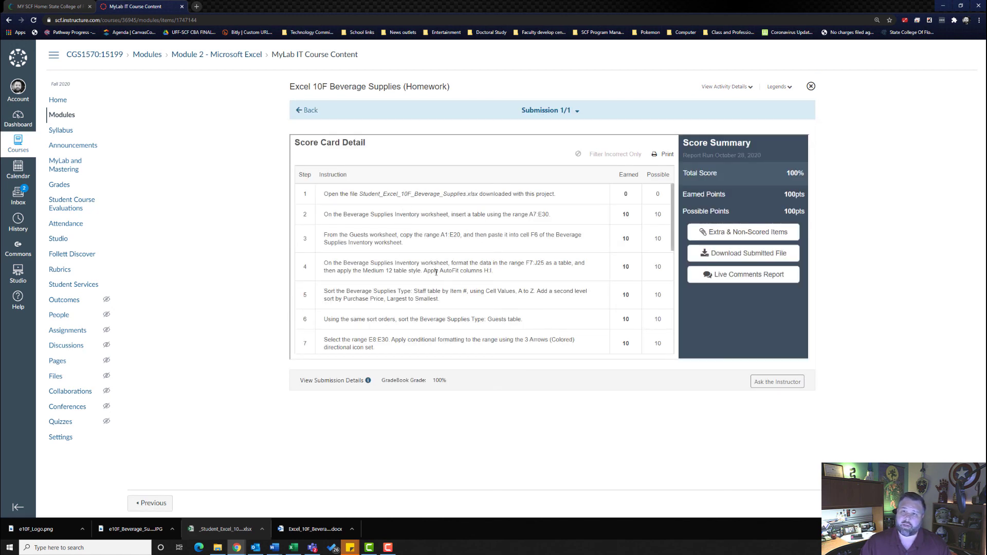
scroll(407, 240, "down", 3)
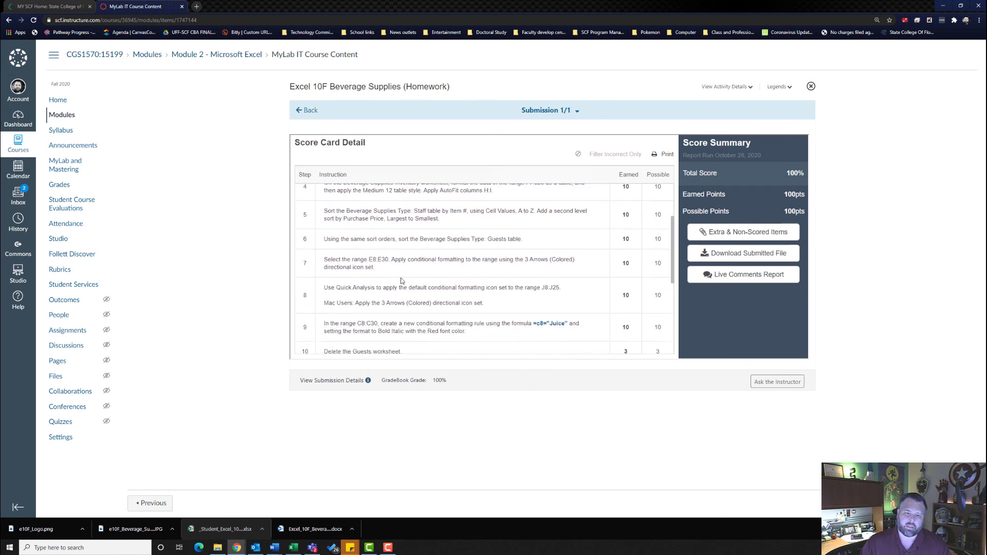